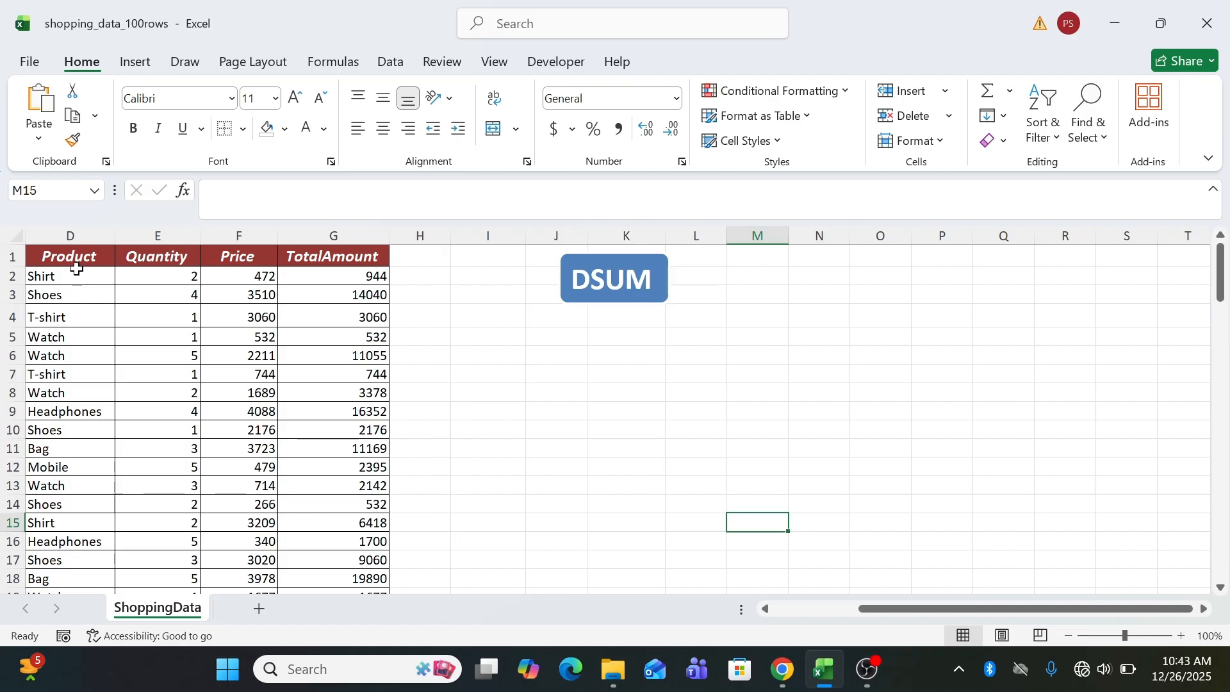
Step: Add filters to the shopping data headers and filter the Product column to show only Bag
key(ctrl+shift+l)
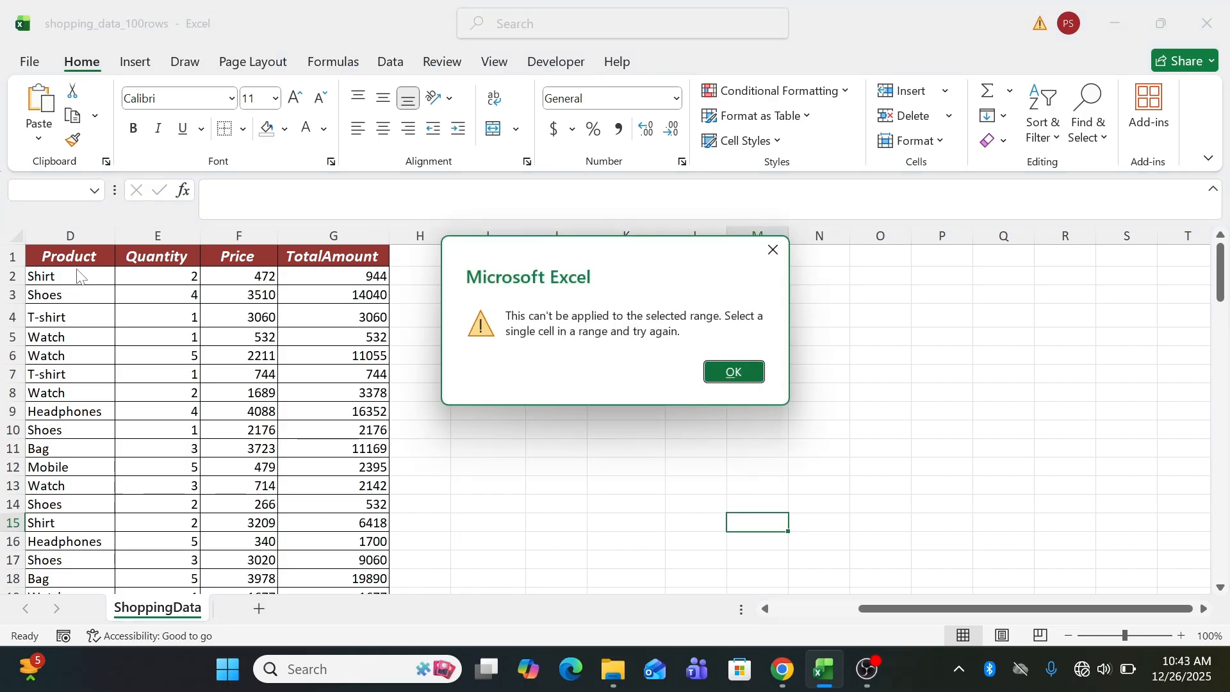
key(Return)
click(83, 255)
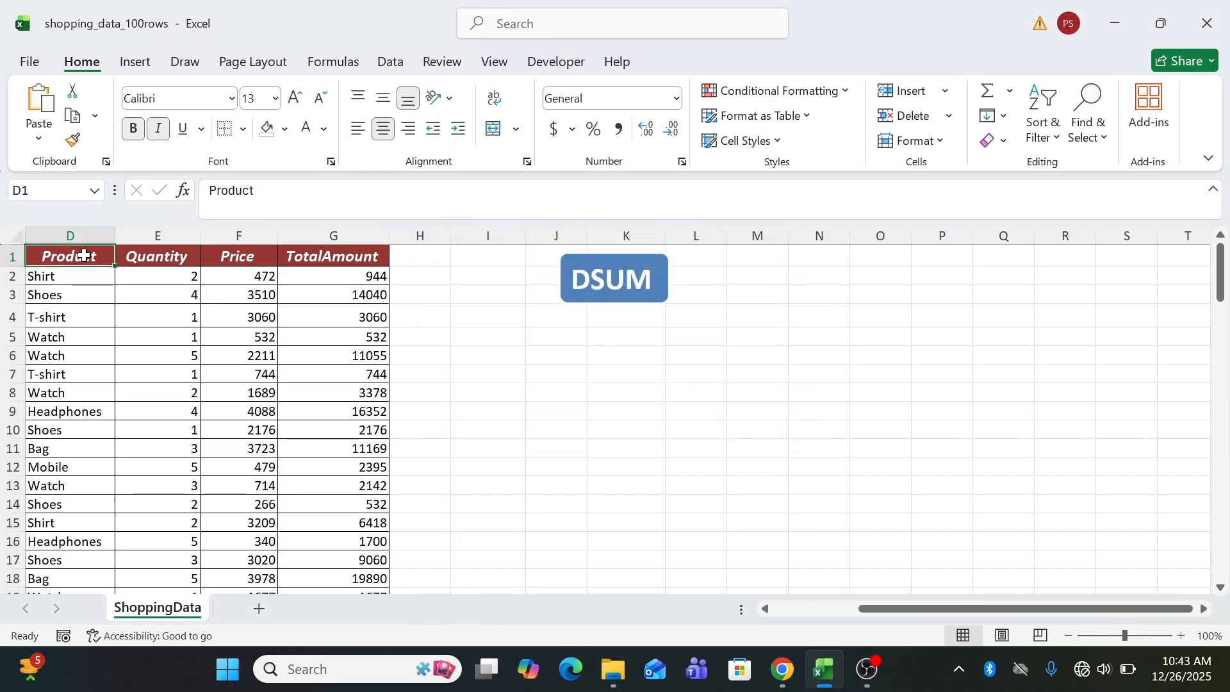
key(ctrl+shift+l)
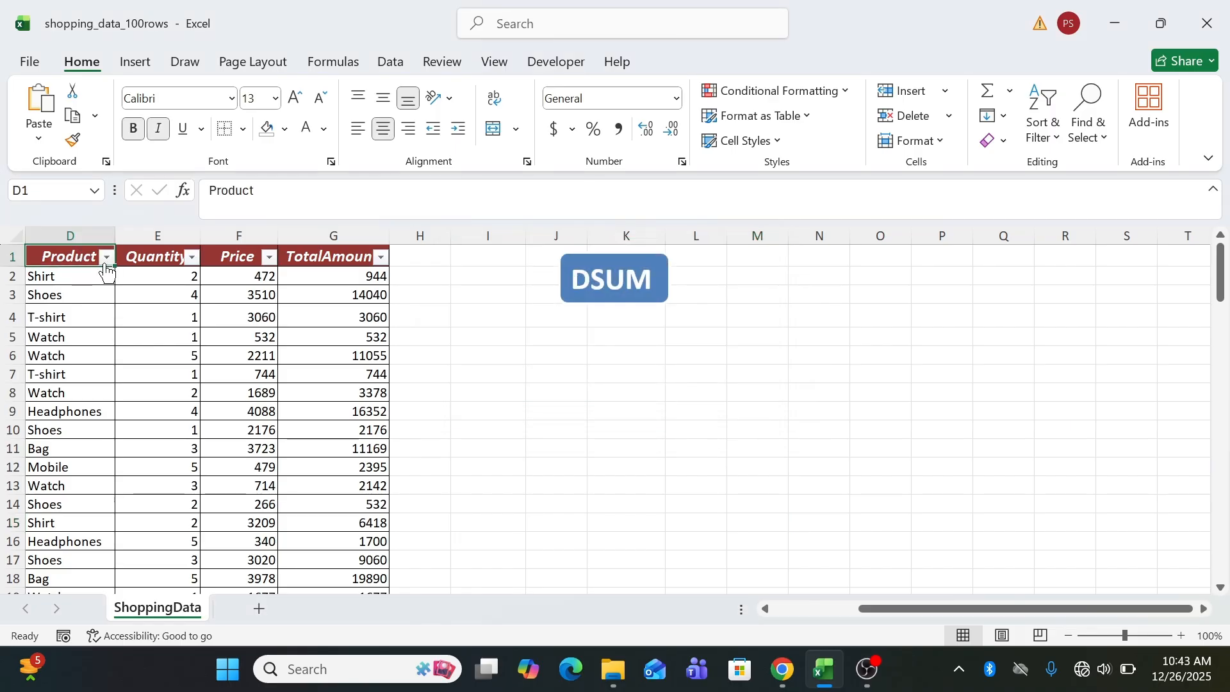
click(106, 256)
click(180, 439)
click(177, 459)
click(292, 618)
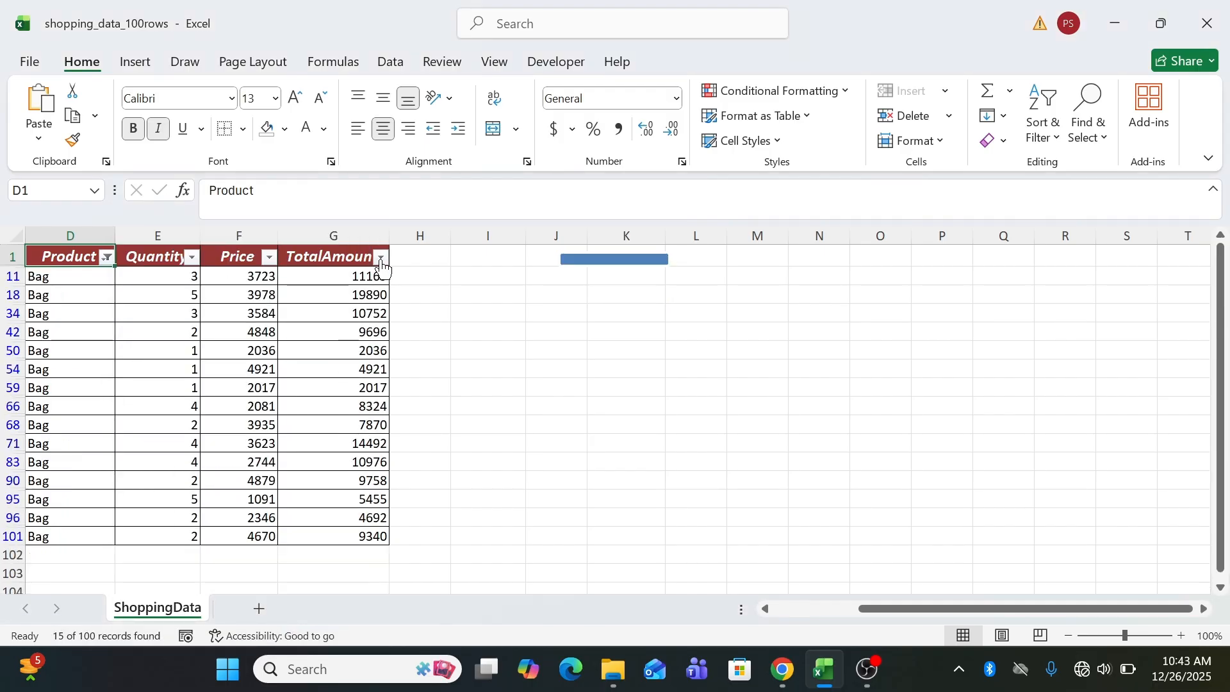
Step: Total the filtered TotalAmount column with AutoSum in cell G103
click(358, 570)
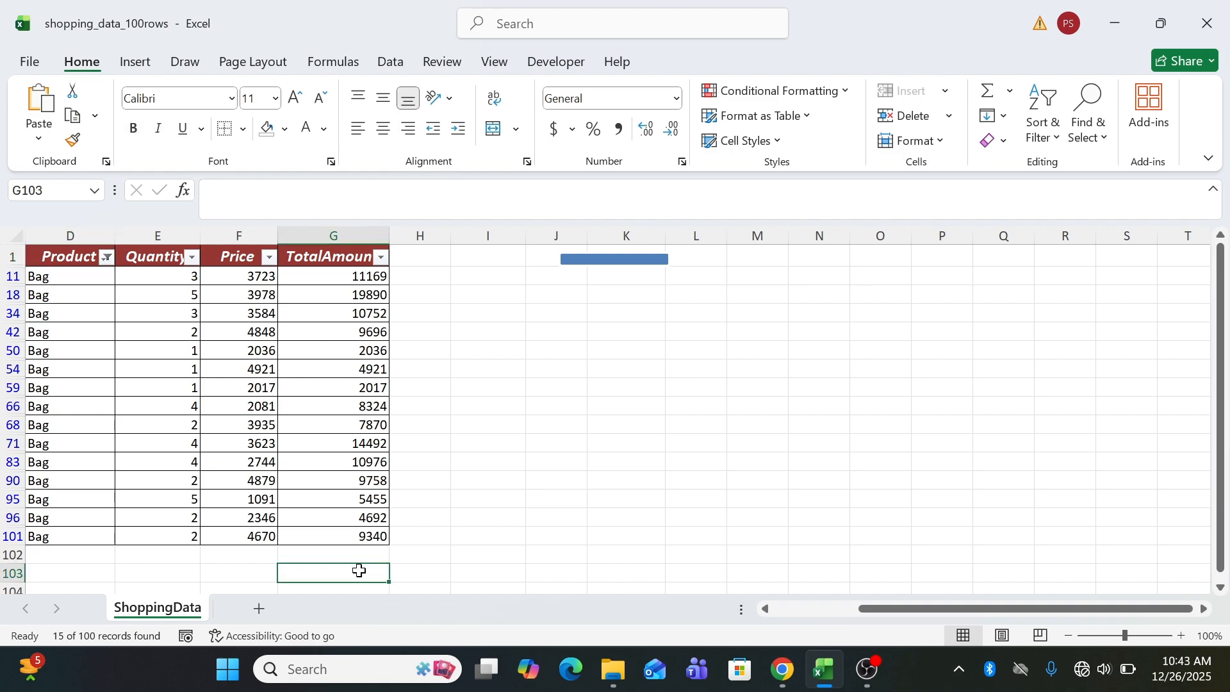
key(alt+equal)
key(Return)
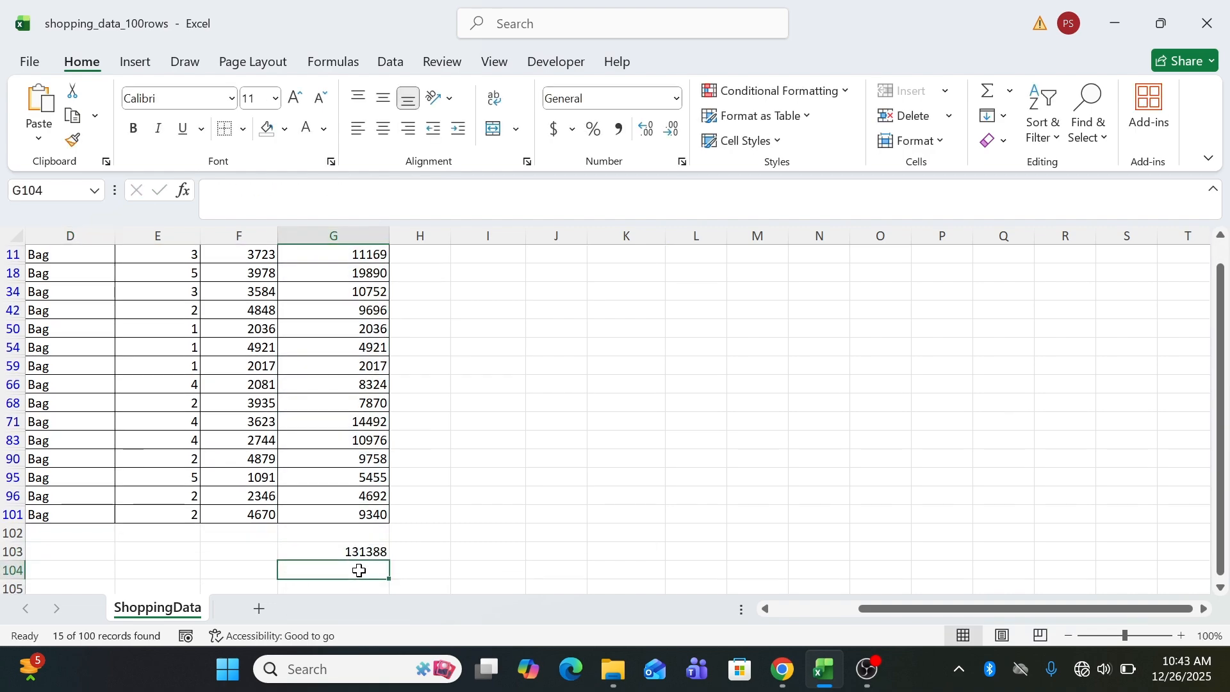
scroll(421, 529, up, 1)
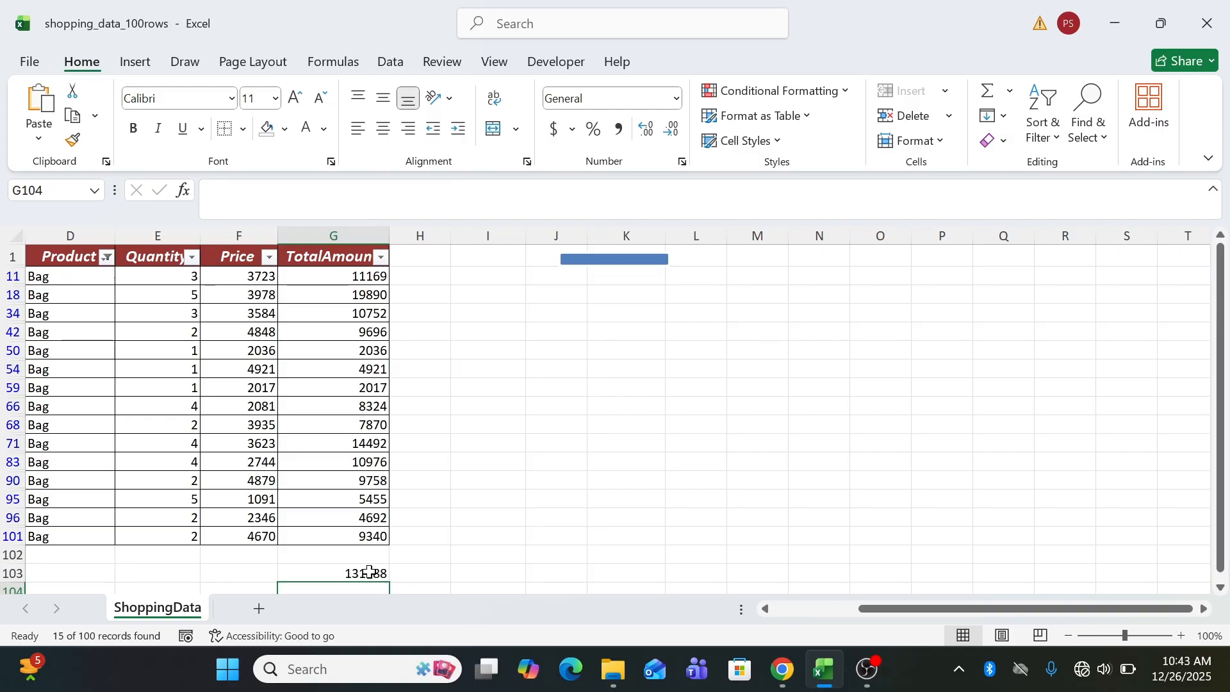
Step: Remove the filters from the shopping data and look through all of its rows
key(ctrl+shift+l)
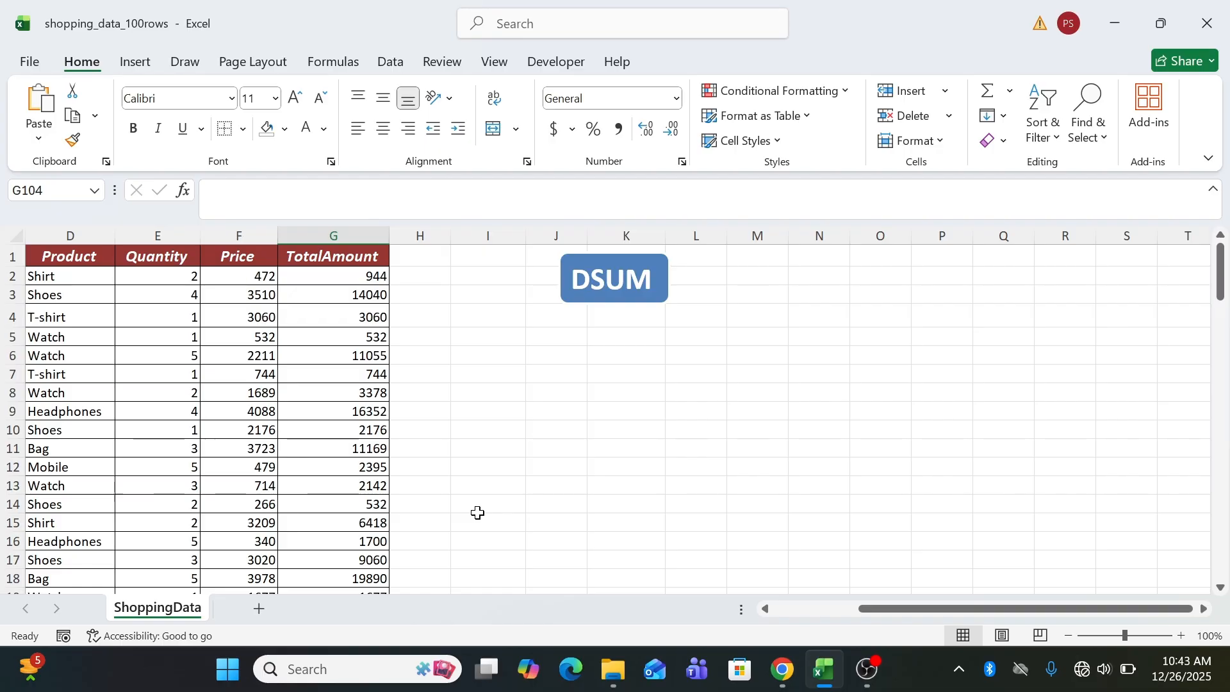
scroll(176, 483, down, 10)
scroll(247, 426, down, 20)
scroll(249, 420, up, 13)
scroll(251, 417, up, 18)
Step: Copy the Product header to I6 and the TotalAmount header to J6
click(70, 258)
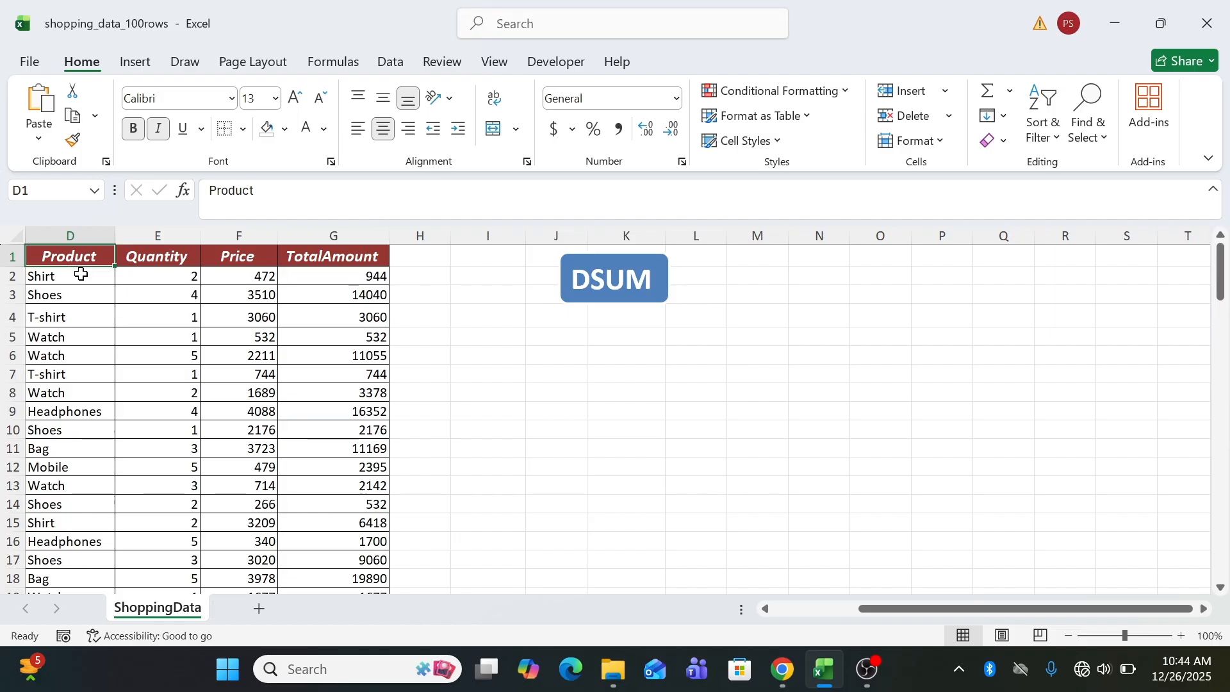
key(ctrl+c)
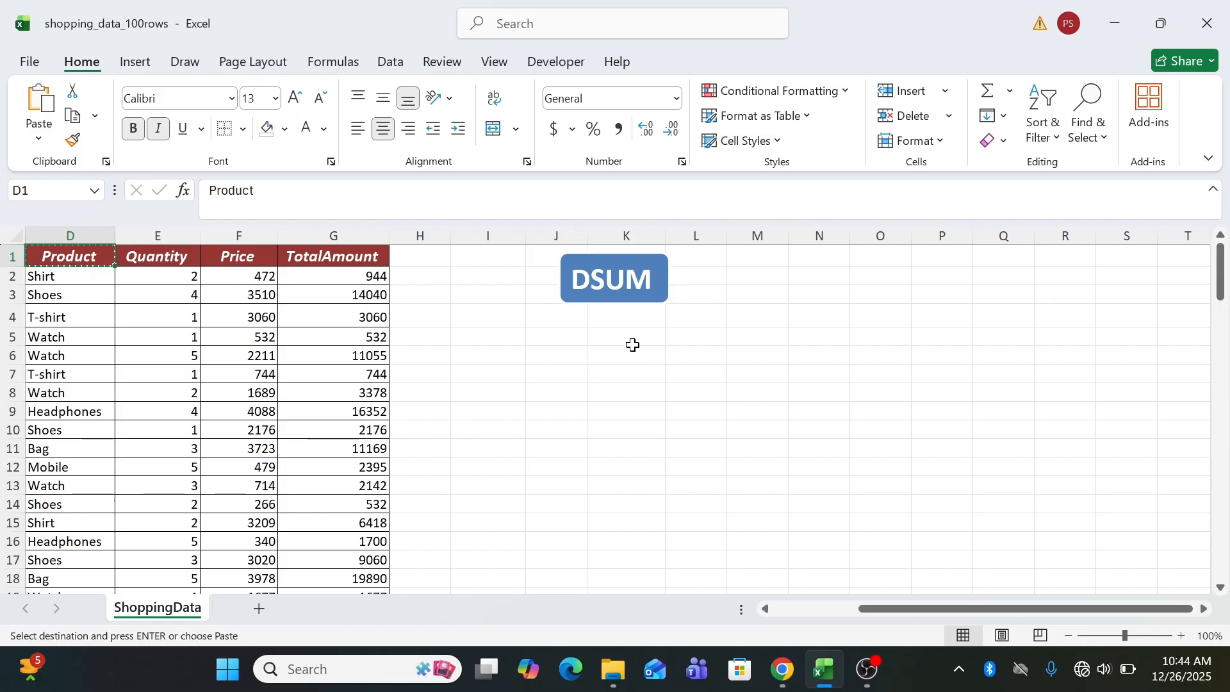
click(494, 362)
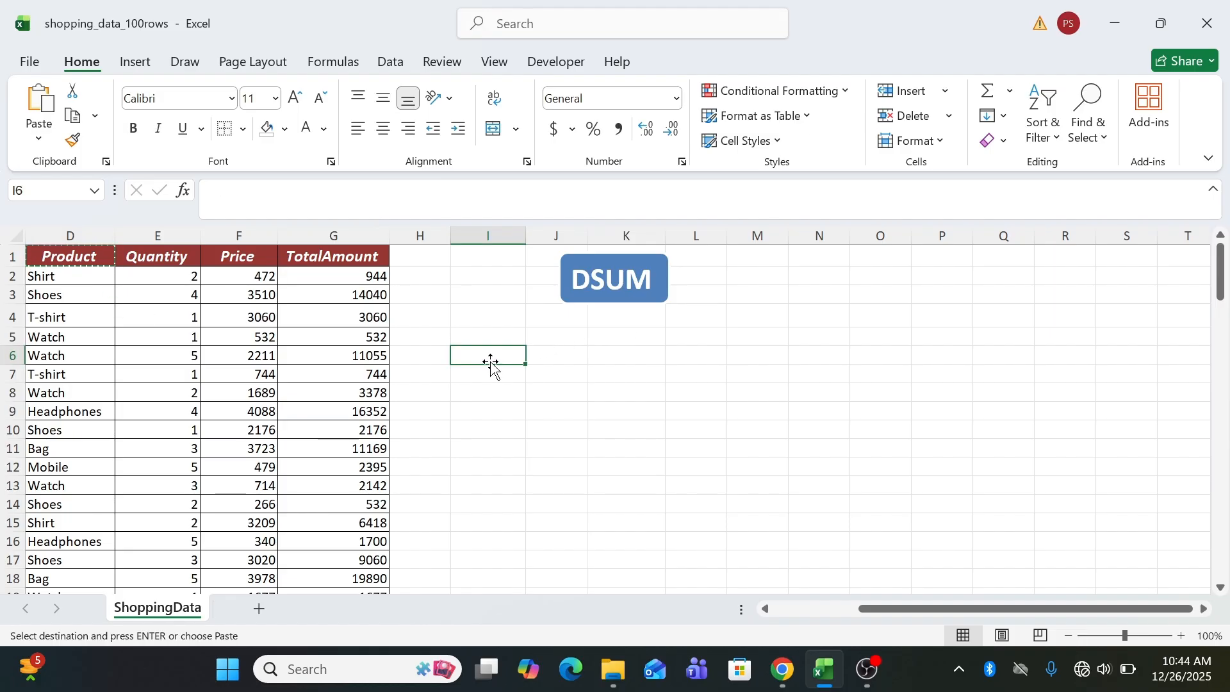
key(ctrl+v)
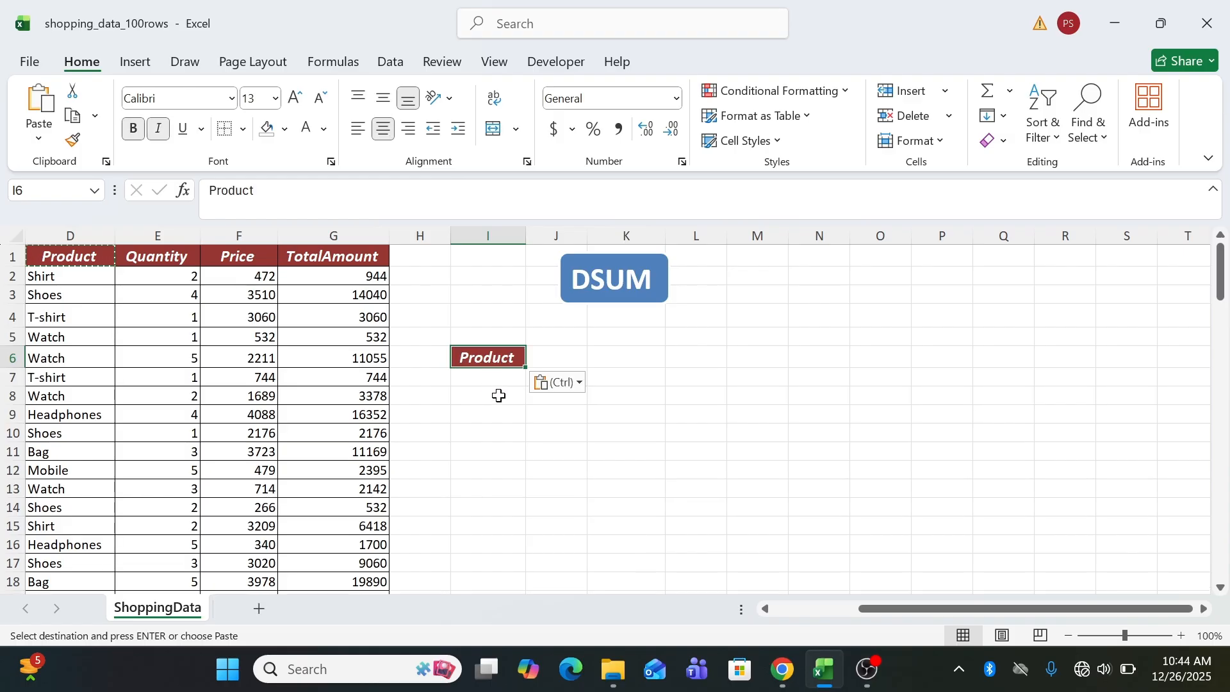
click(332, 255)
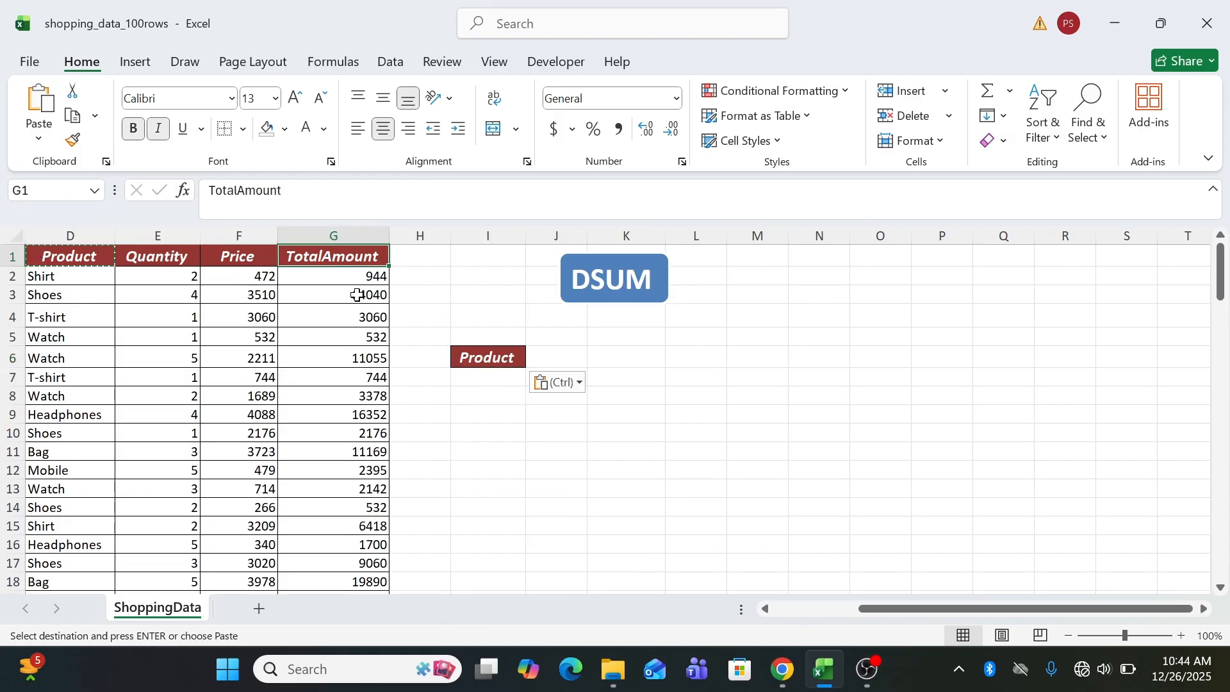
key(ctrl+c)
click(568, 356)
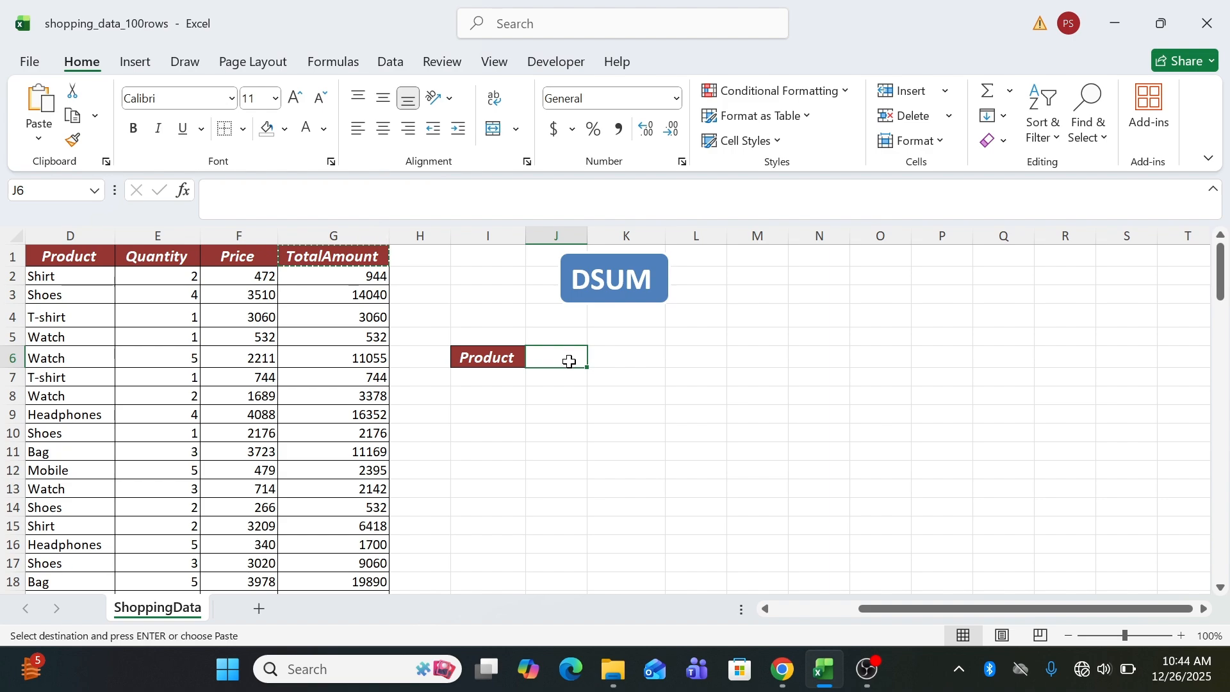
key(ctrl+v)
Step: Widen column J to fit the TotalAmount header and narrow column I slightly
drag(587, 236, 616, 239)
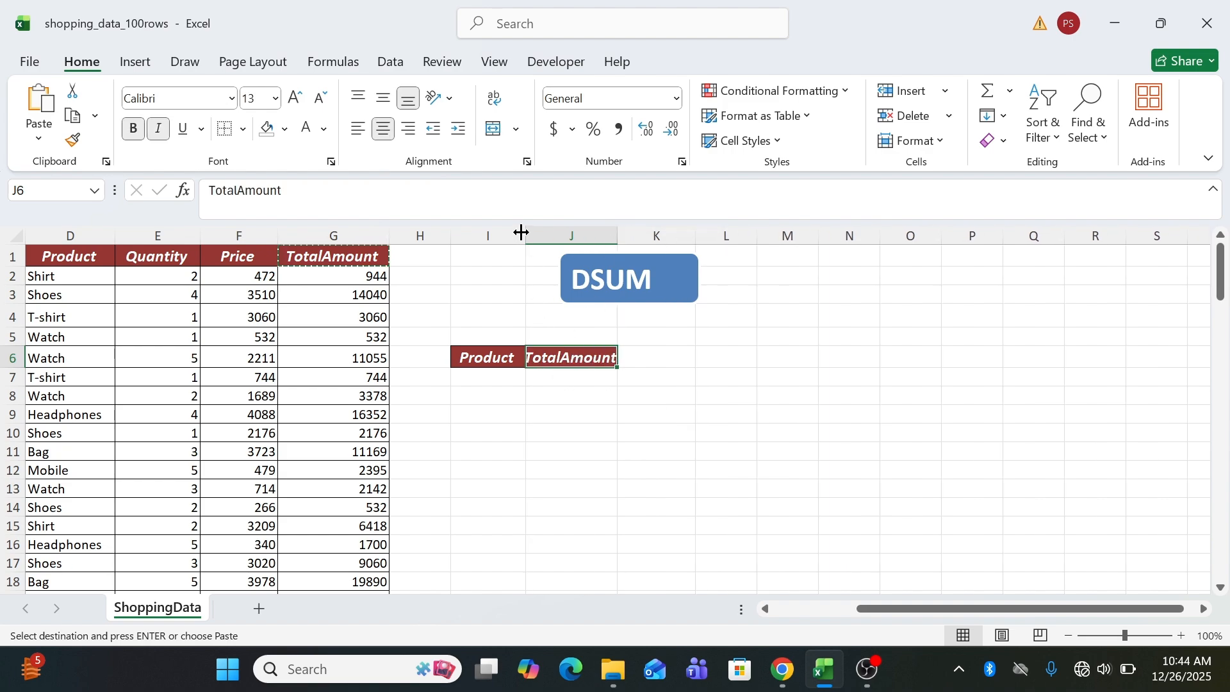
drag(525, 232, 519, 232)
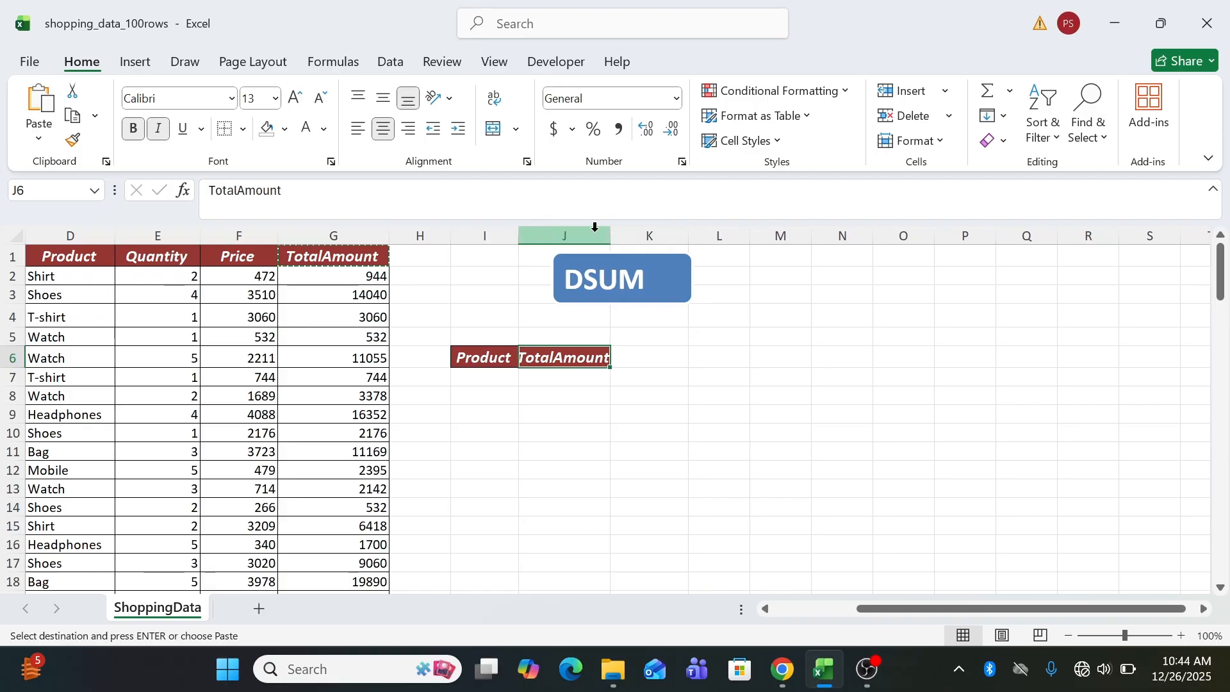
drag(613, 232, 621, 232)
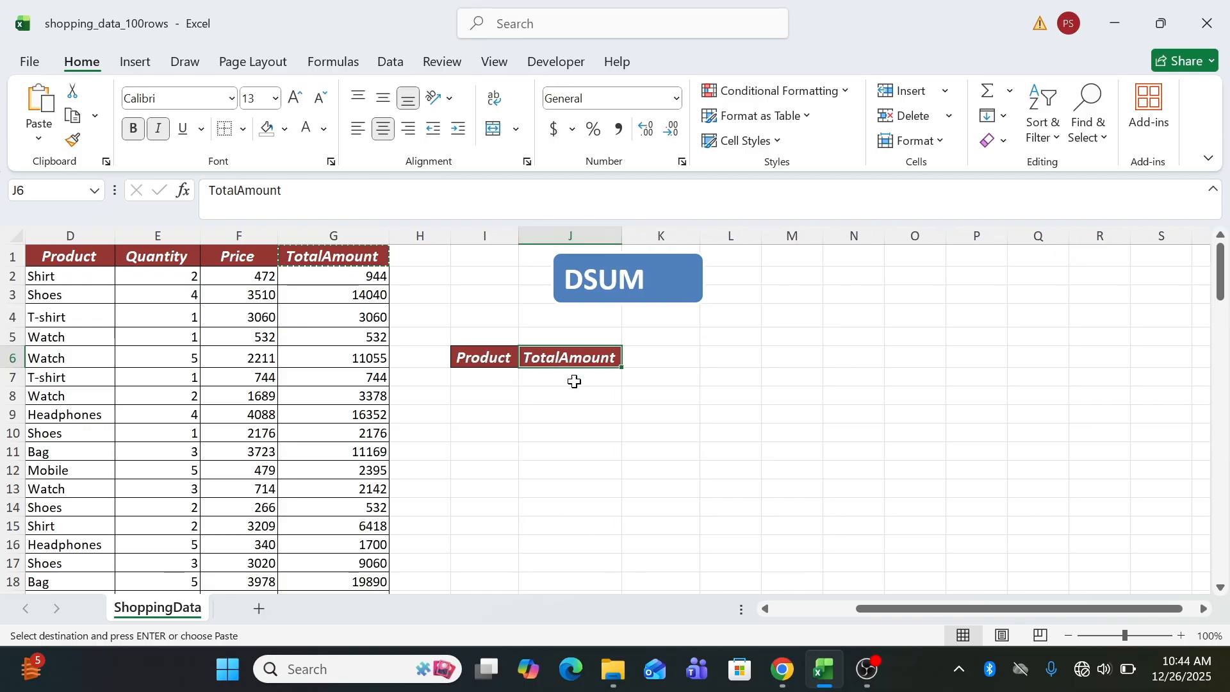
click(616, 413)
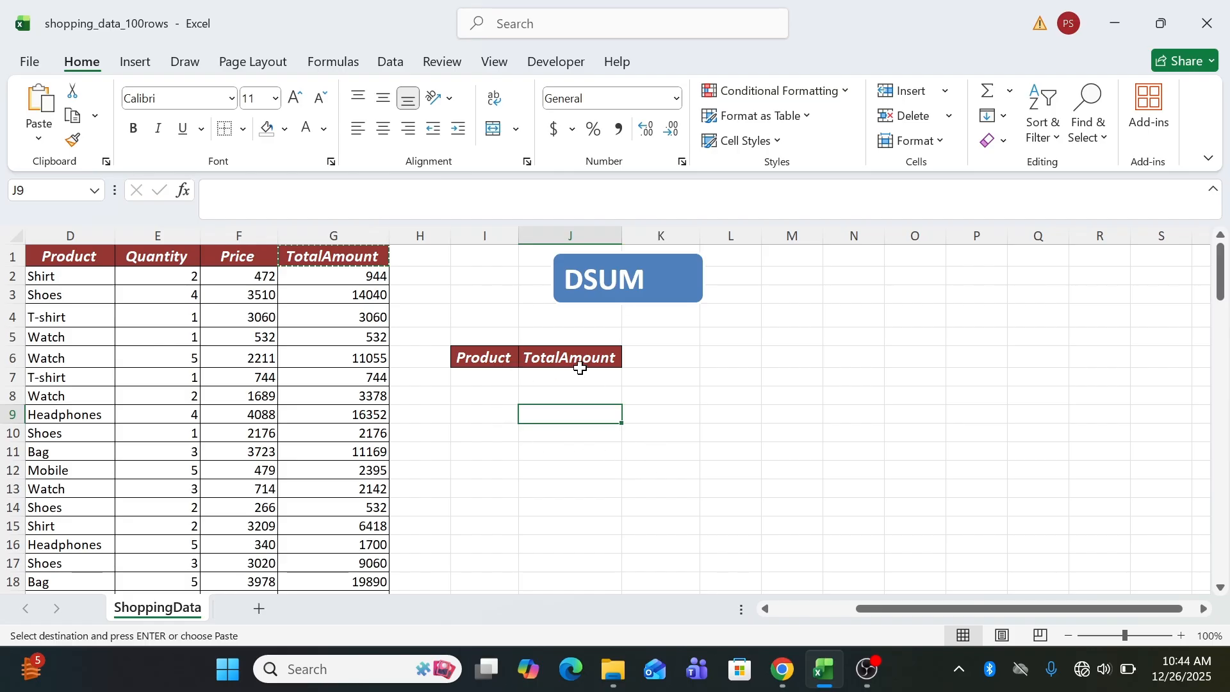
Step: List the distinct products in L6 with a UNIQUE formula over D2:D101 and widen column L to fit them
click(712, 354)
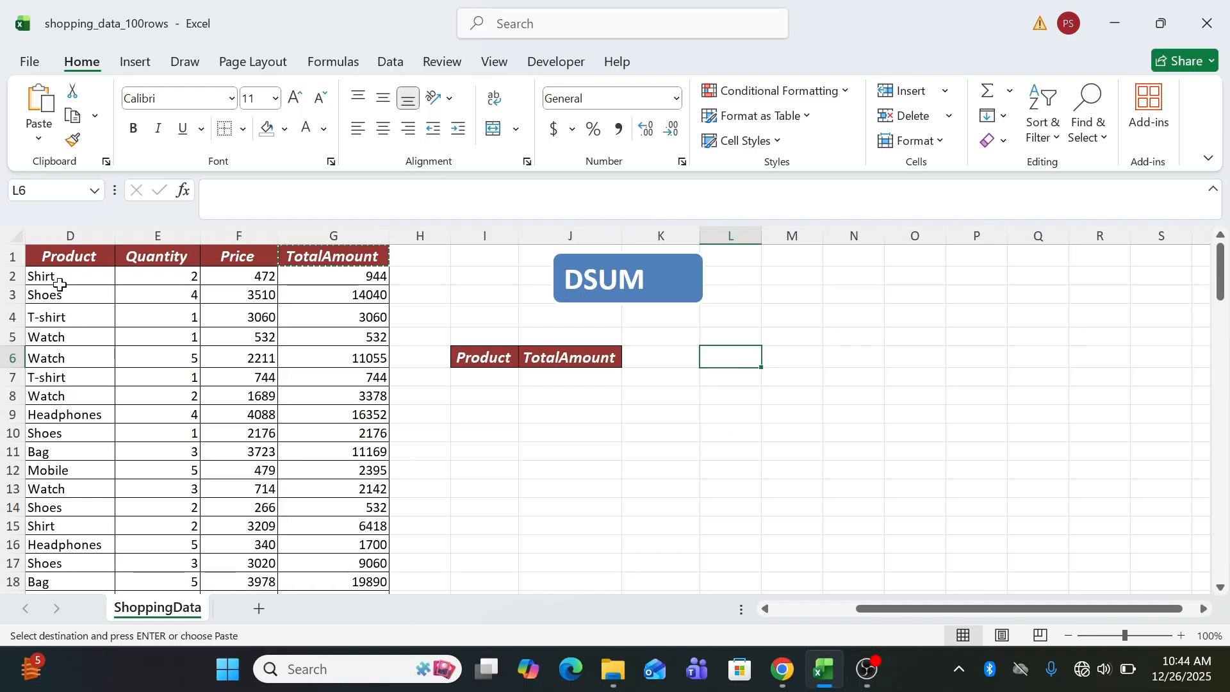
scroll(61, 489, down, 5)
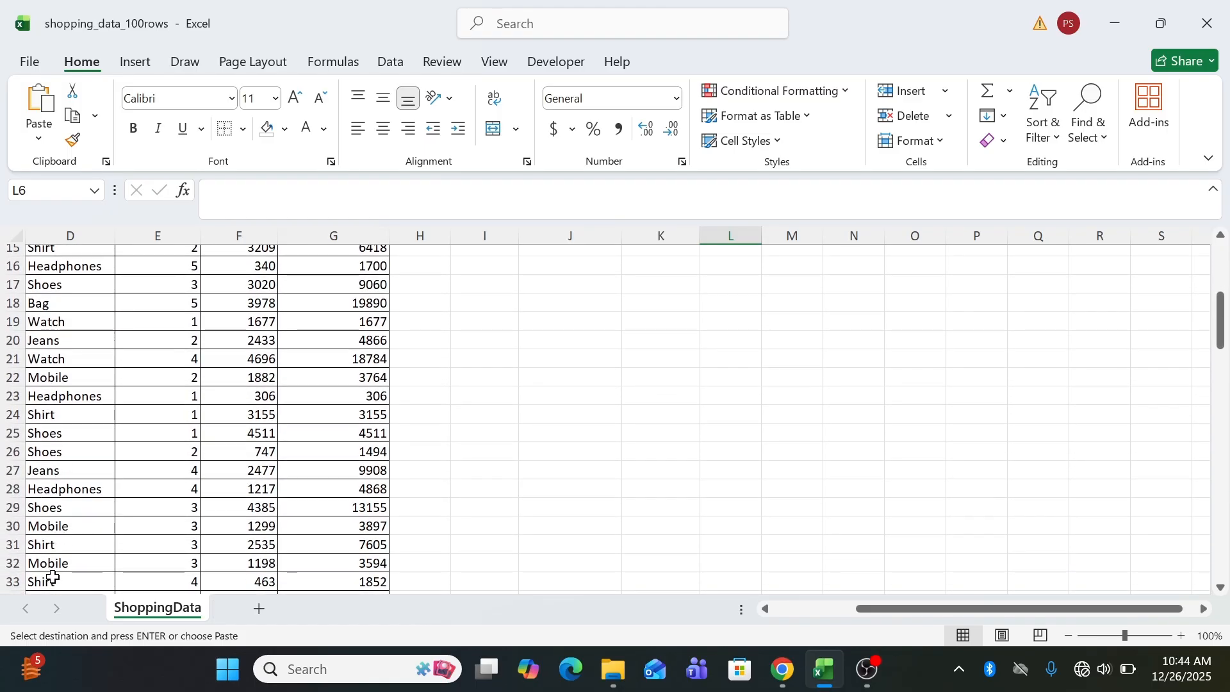
scroll(58, 531, up, 5)
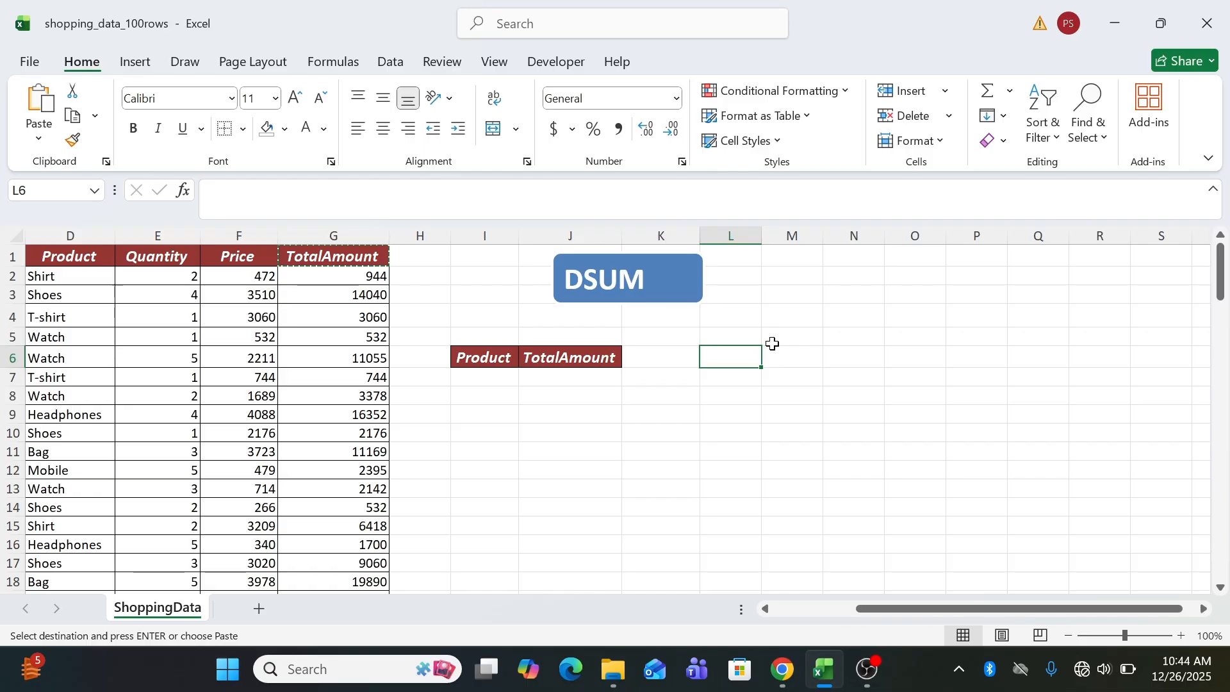
text(=UN)
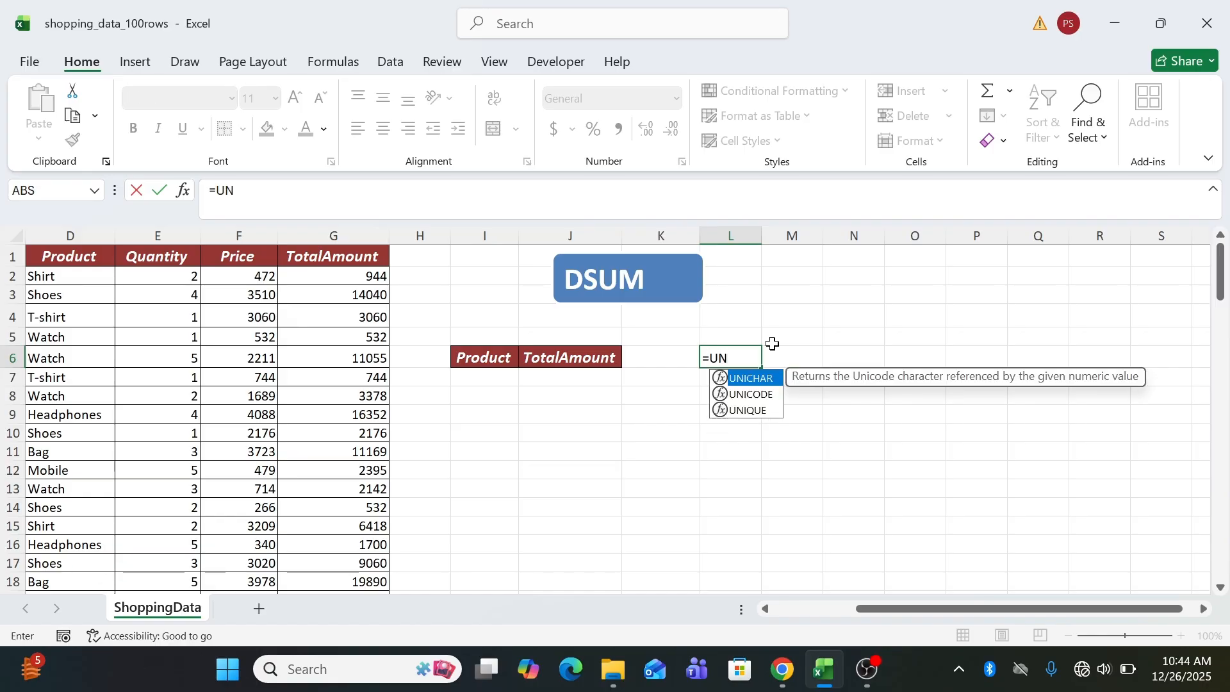
key(Down)
key(Down)
key(Tab)
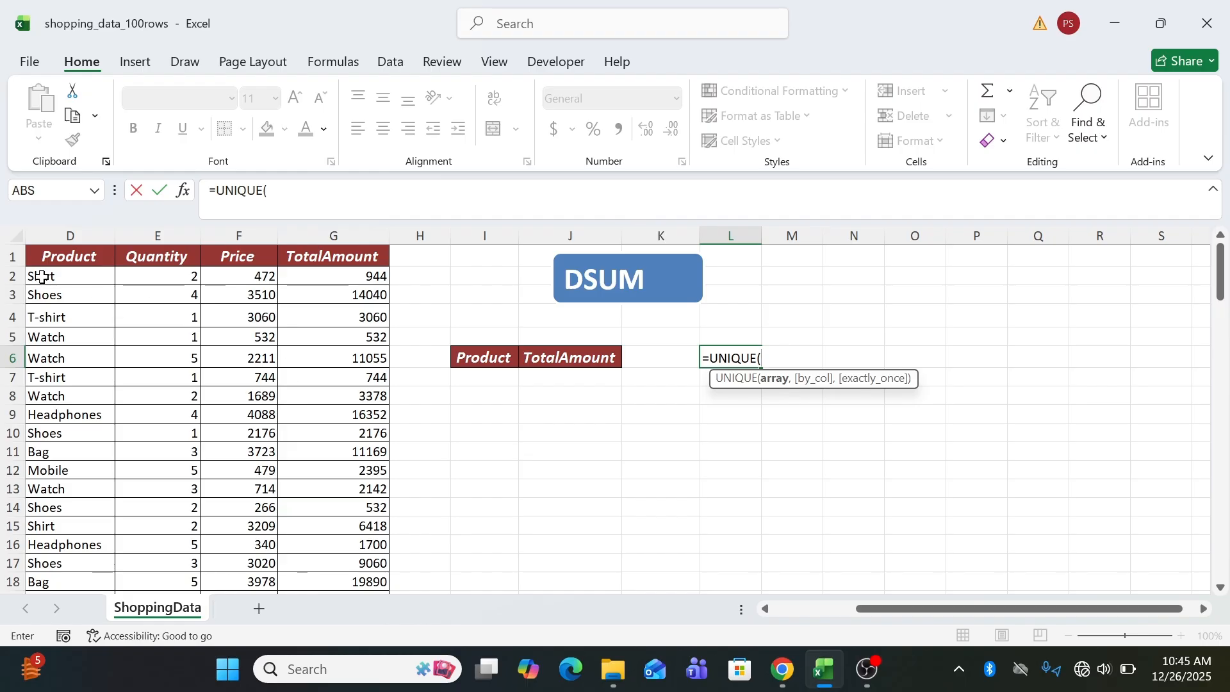
click(41, 277)
key(ctrl+shift+Down)
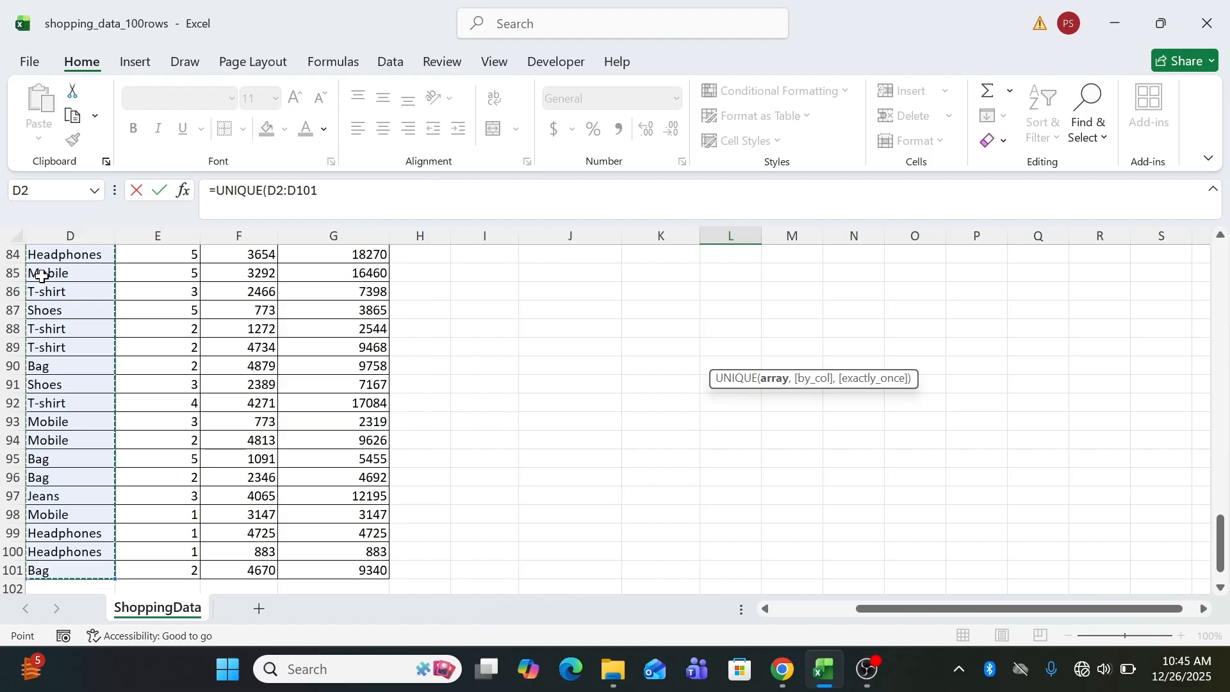
key(ctrl+Return)
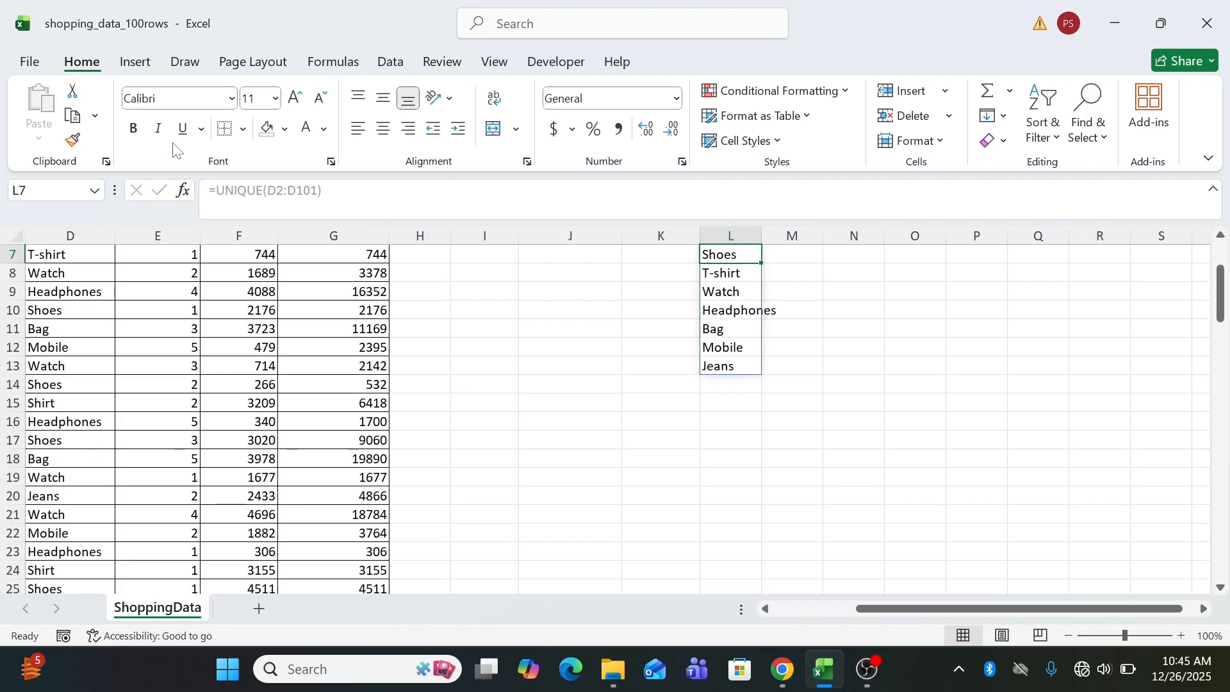
scroll(705, 275, up, 2)
drag(765, 232, 791, 233)
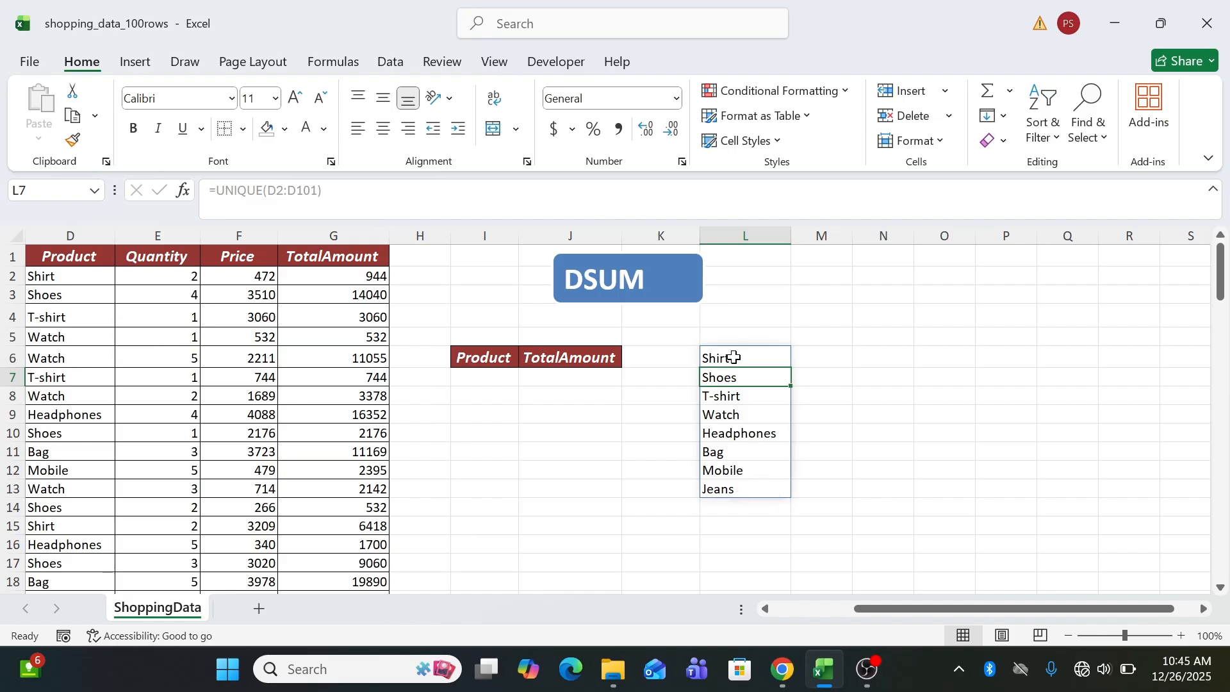
Step: Add a List data validation to I7 with the source =$L$6:$L$13 and open its dropdown
click(489, 378)
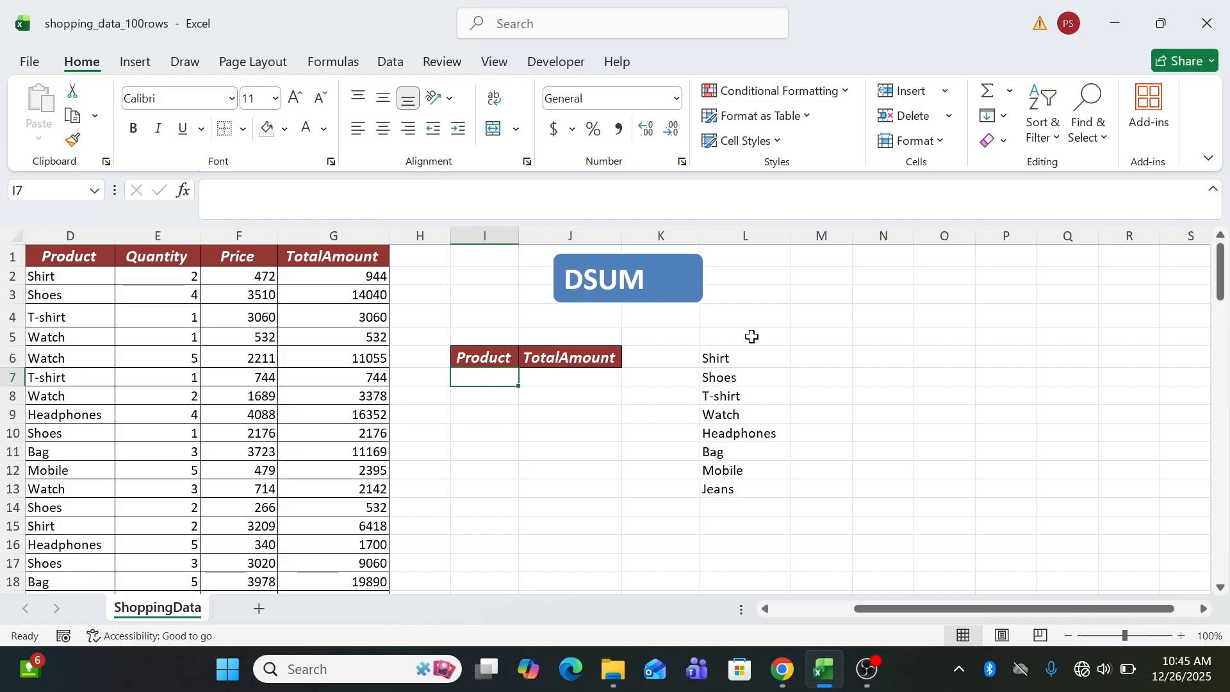
click(548, 70)
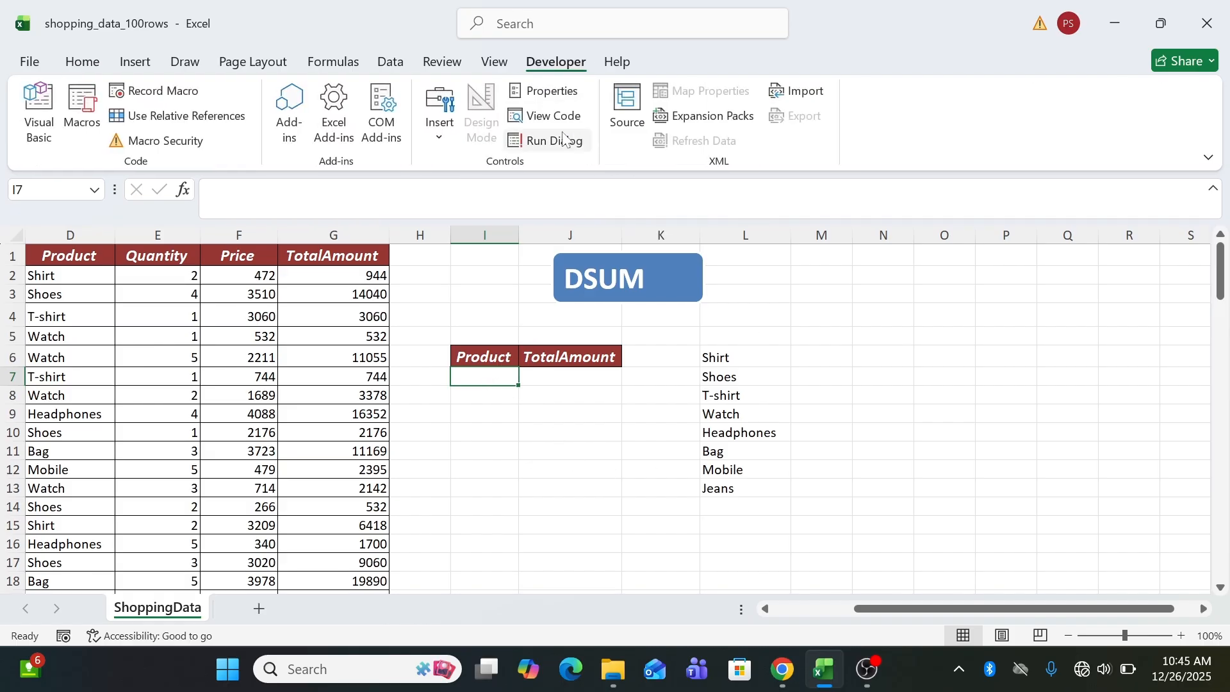
click(397, 64)
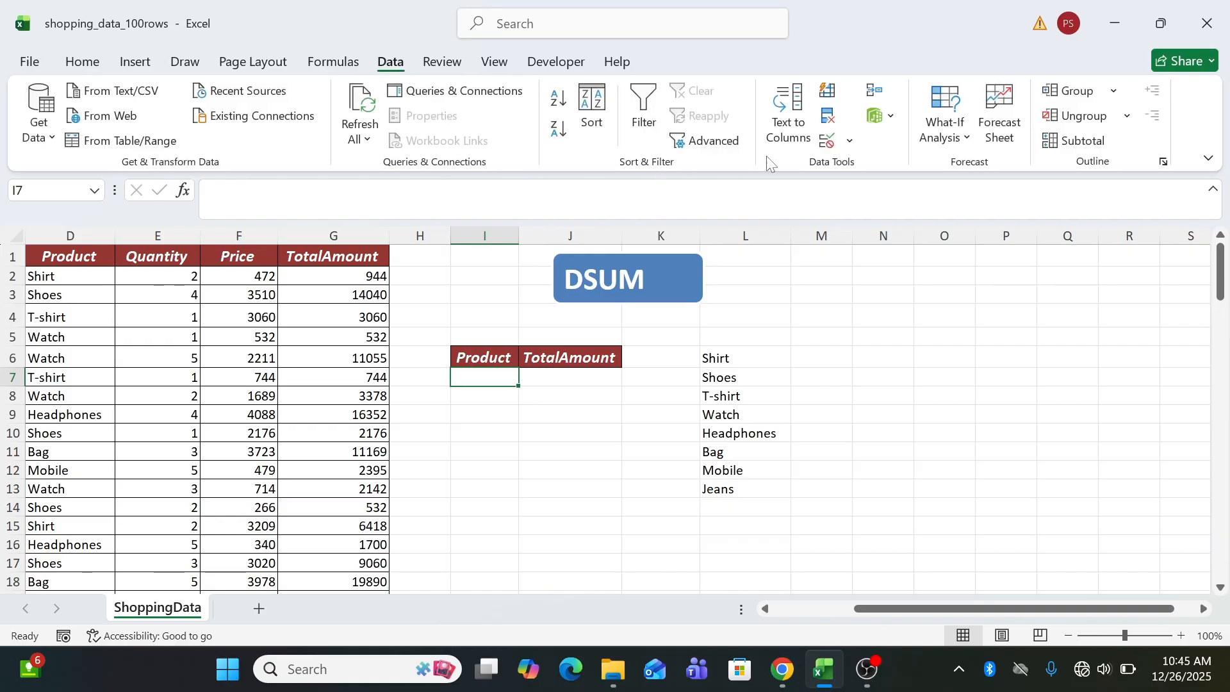
click(828, 141)
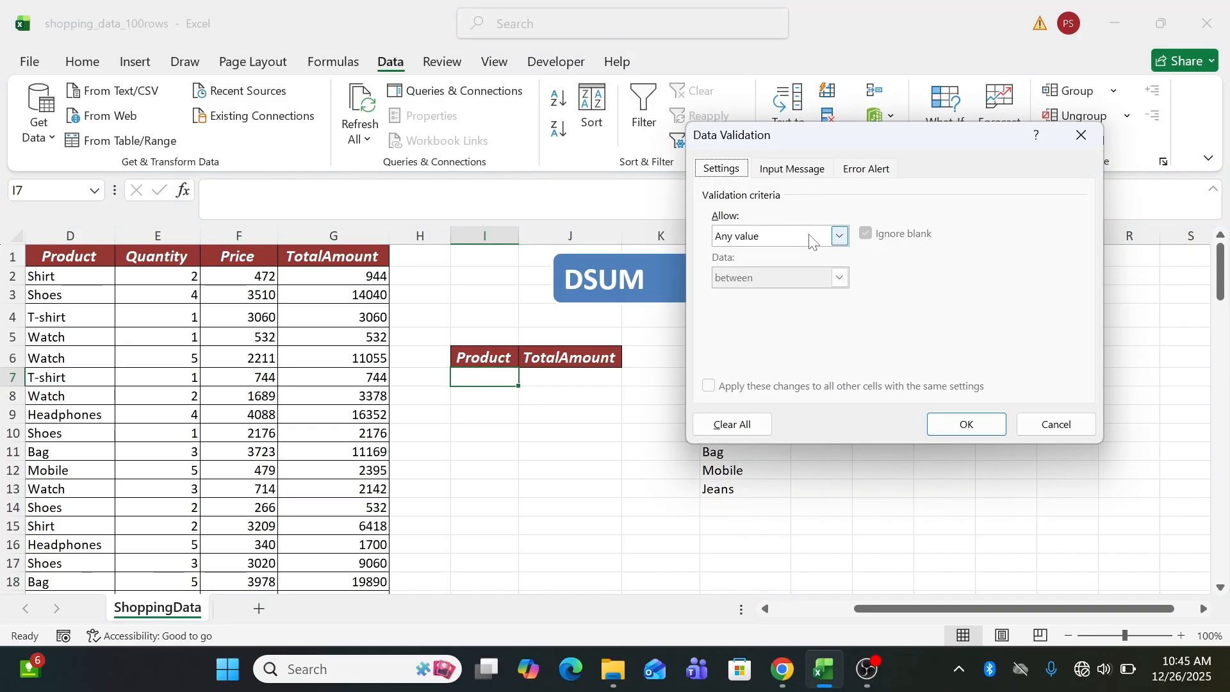
click(829, 236)
click(730, 294)
click(948, 318)
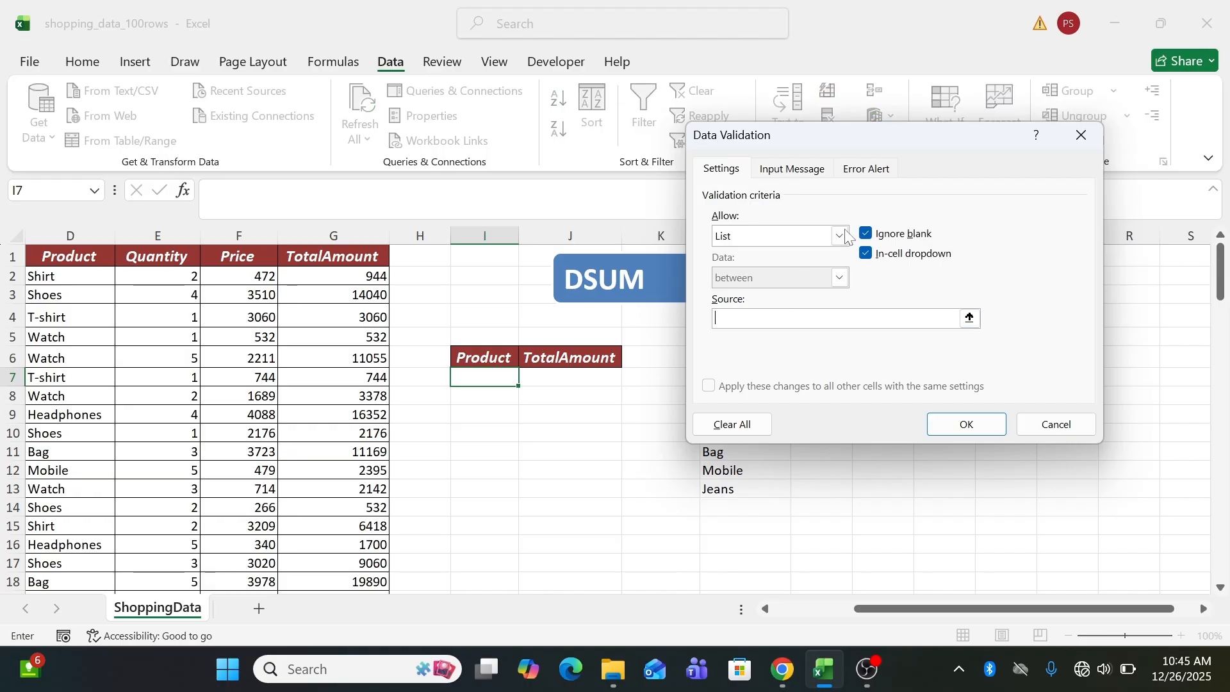
drag(897, 134, 400, 95)
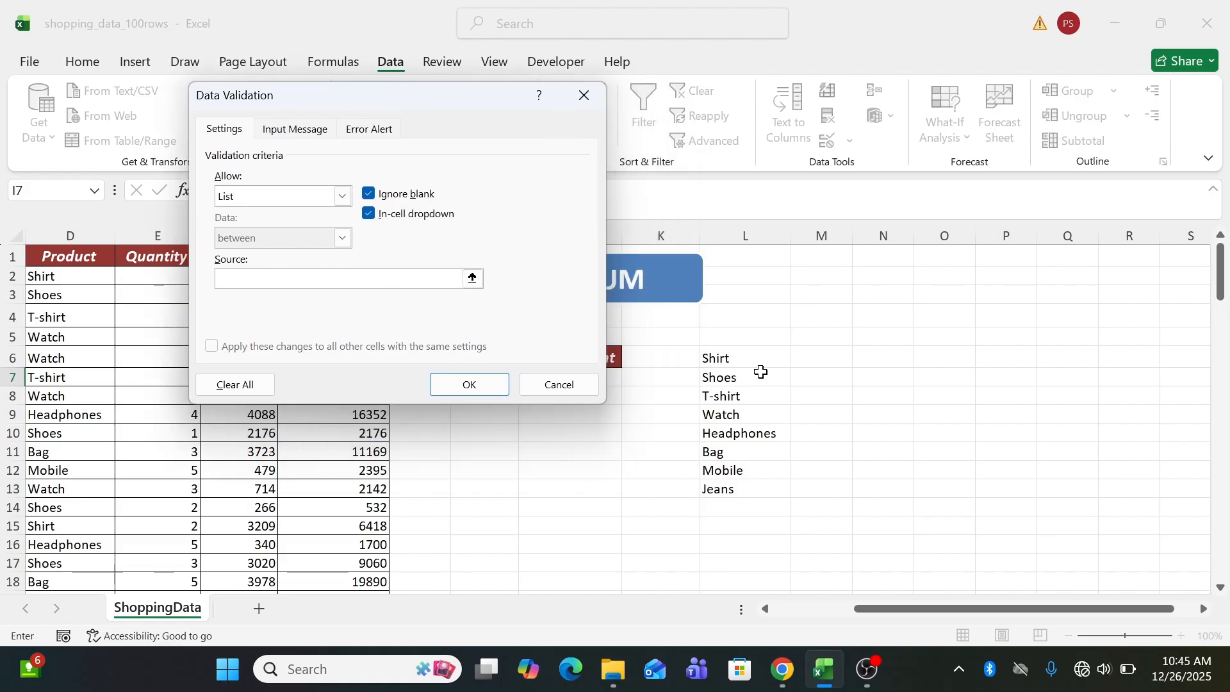
drag(723, 357, 735, 487)
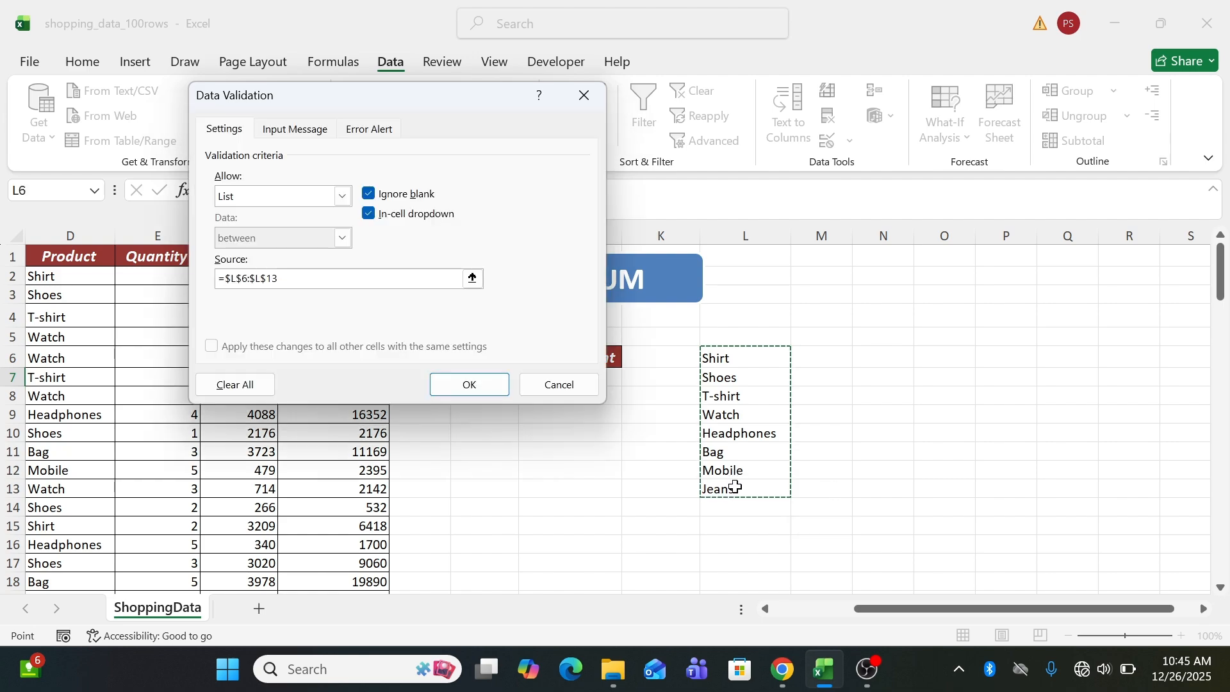
key(Return)
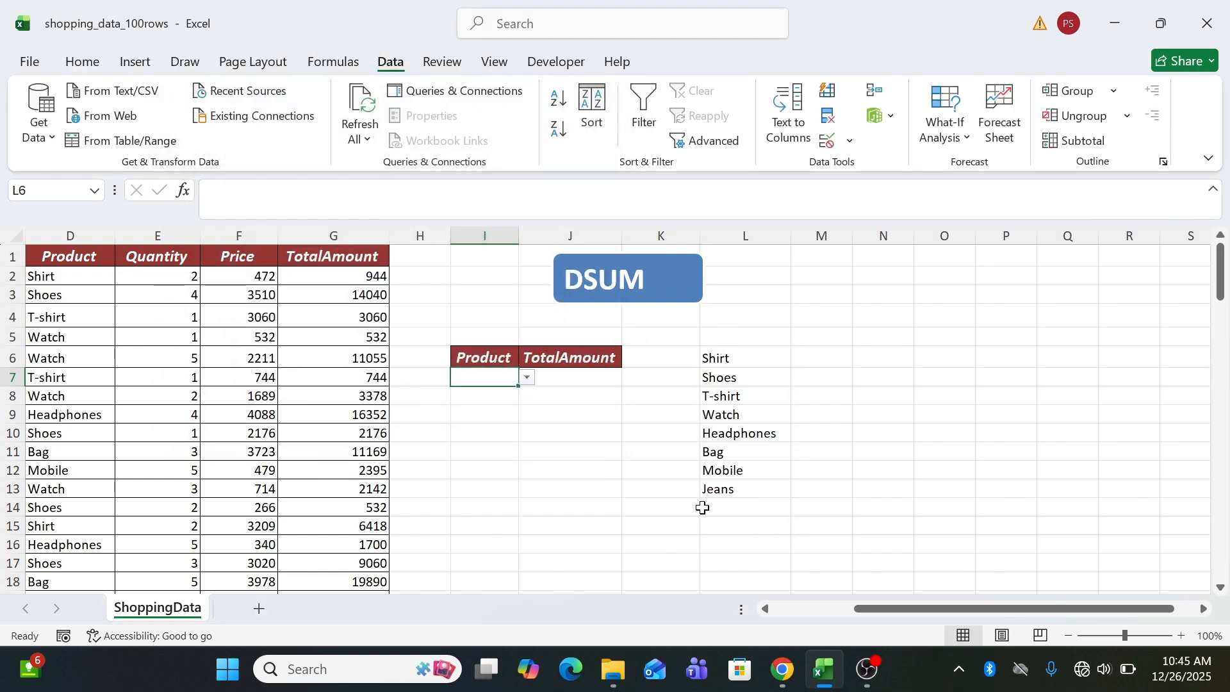
click(526, 377)
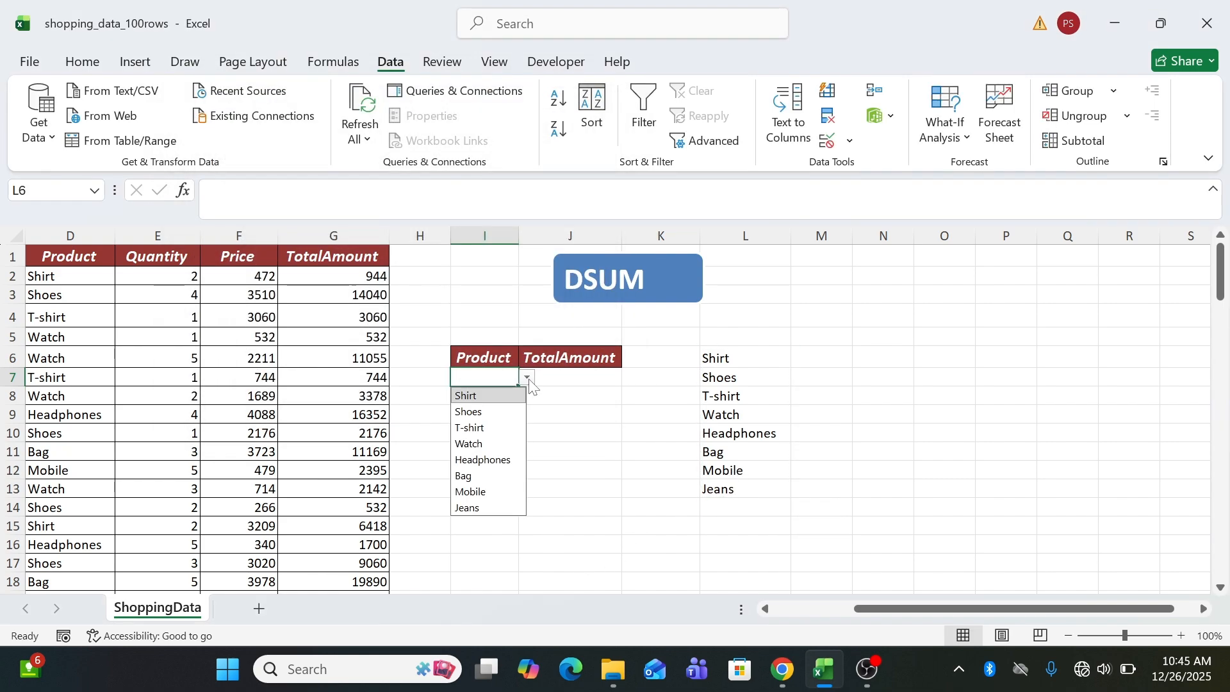
Step: Choose T-shirt as the product in I7 and start a DSUM formula in J7 with D1:G101 as the database
click(480, 433)
click(561, 379)
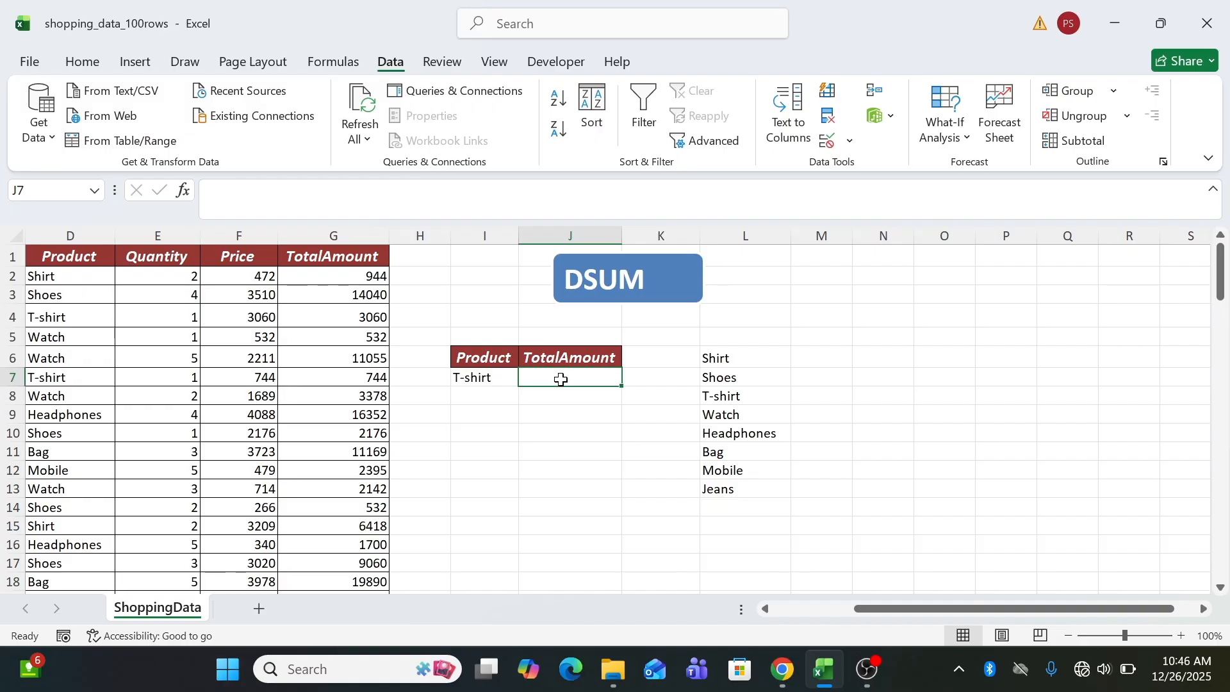
text(=)
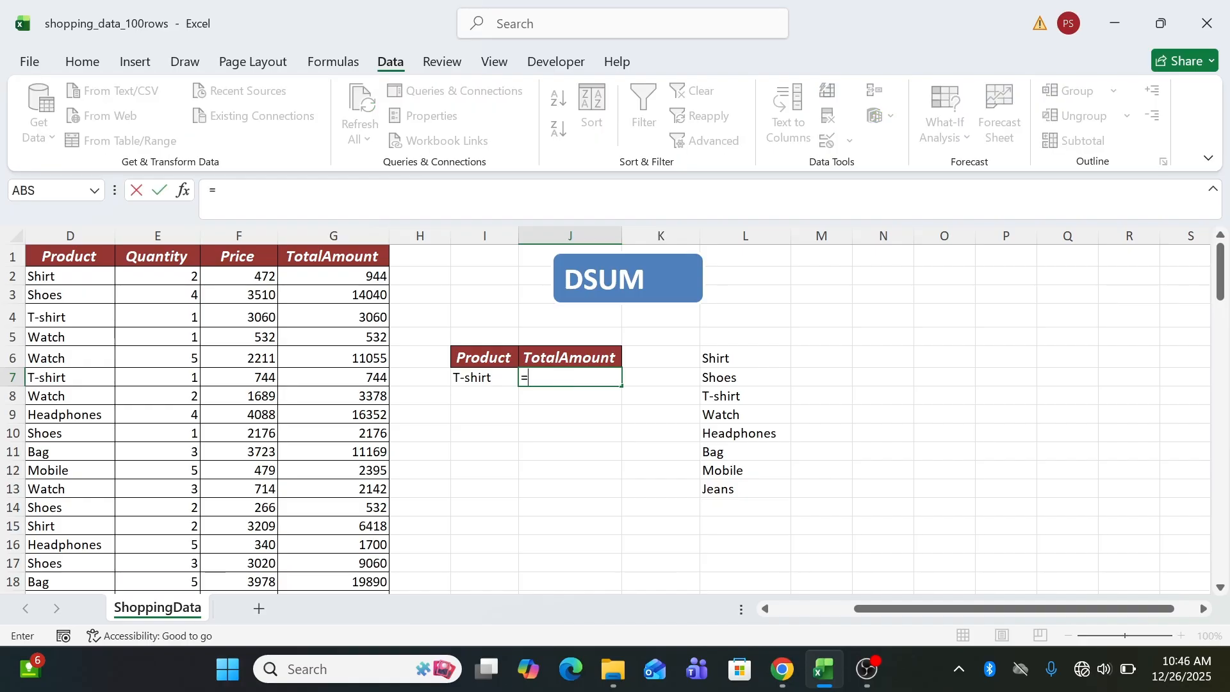
text(DSU)
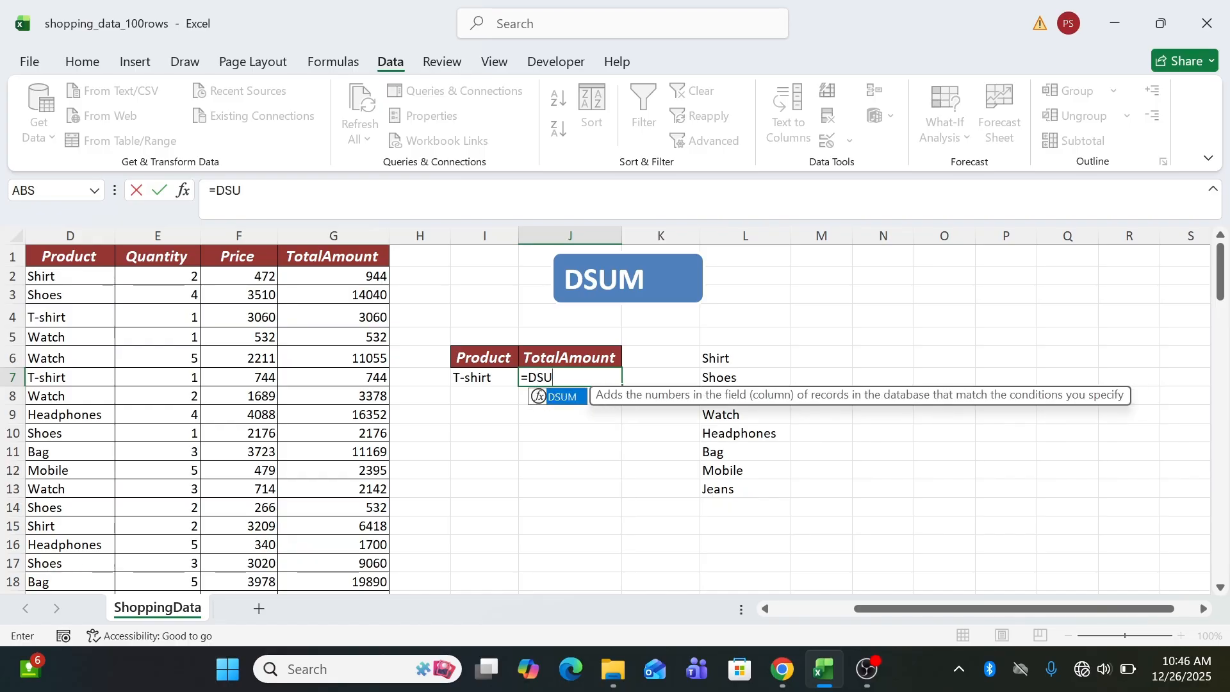
key(Tab)
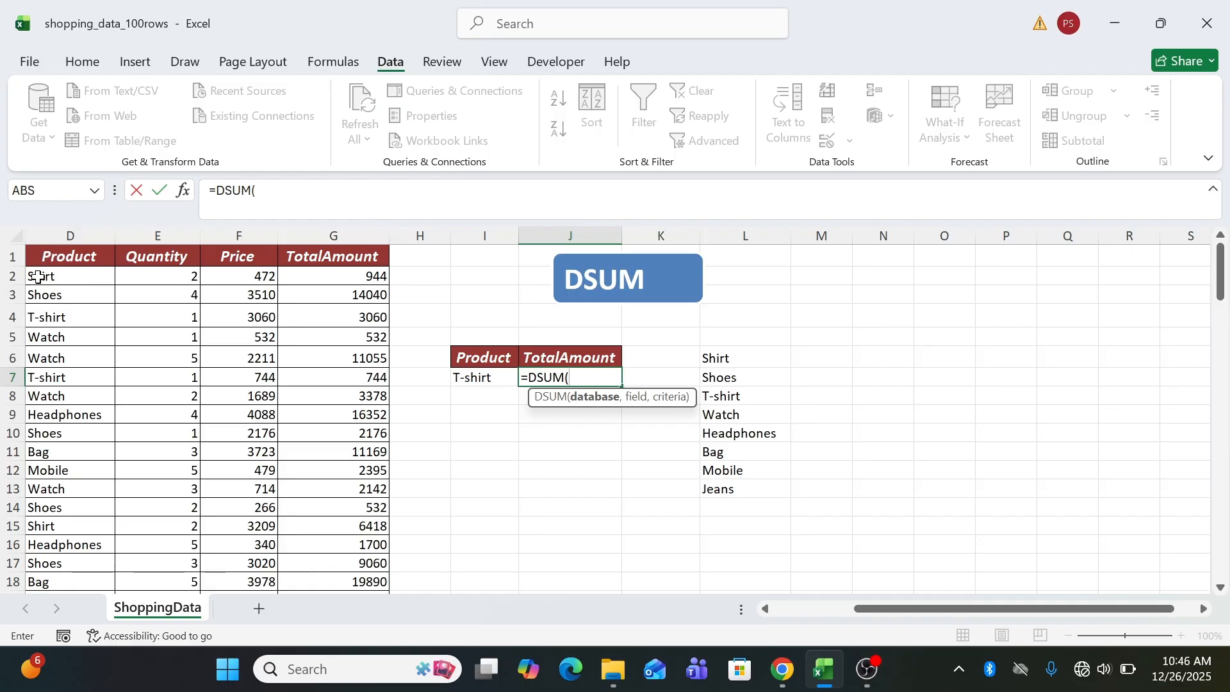
click(34, 257)
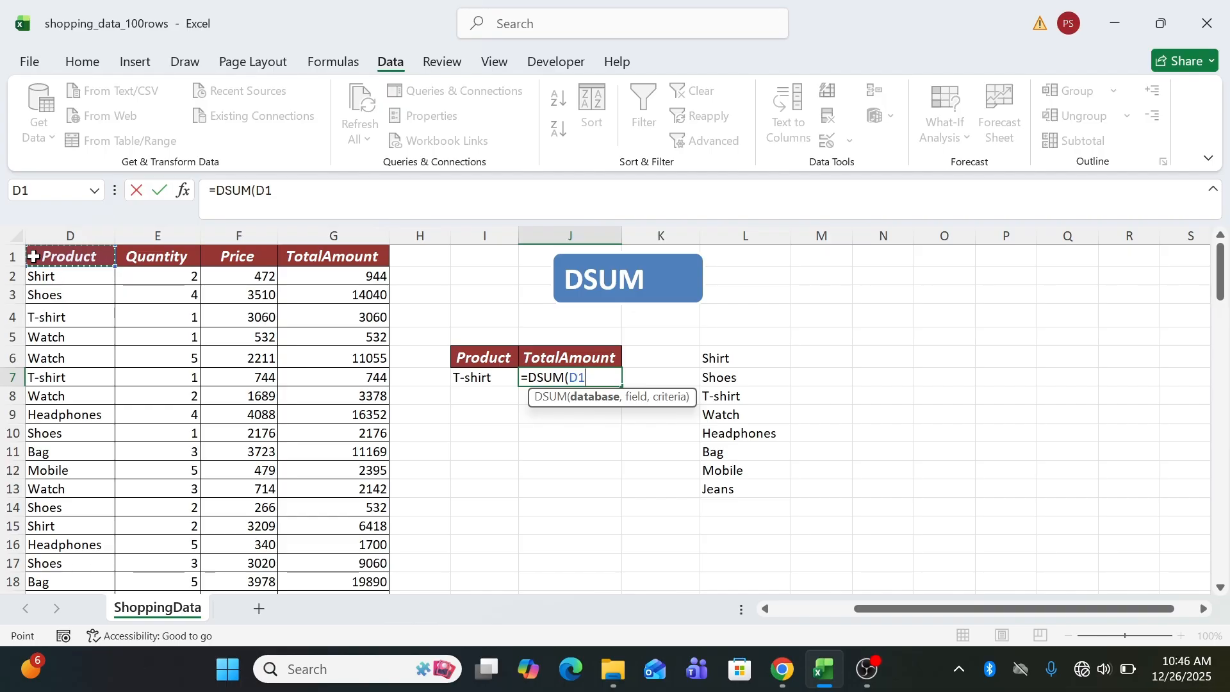
key(ctrl+shift+Right)
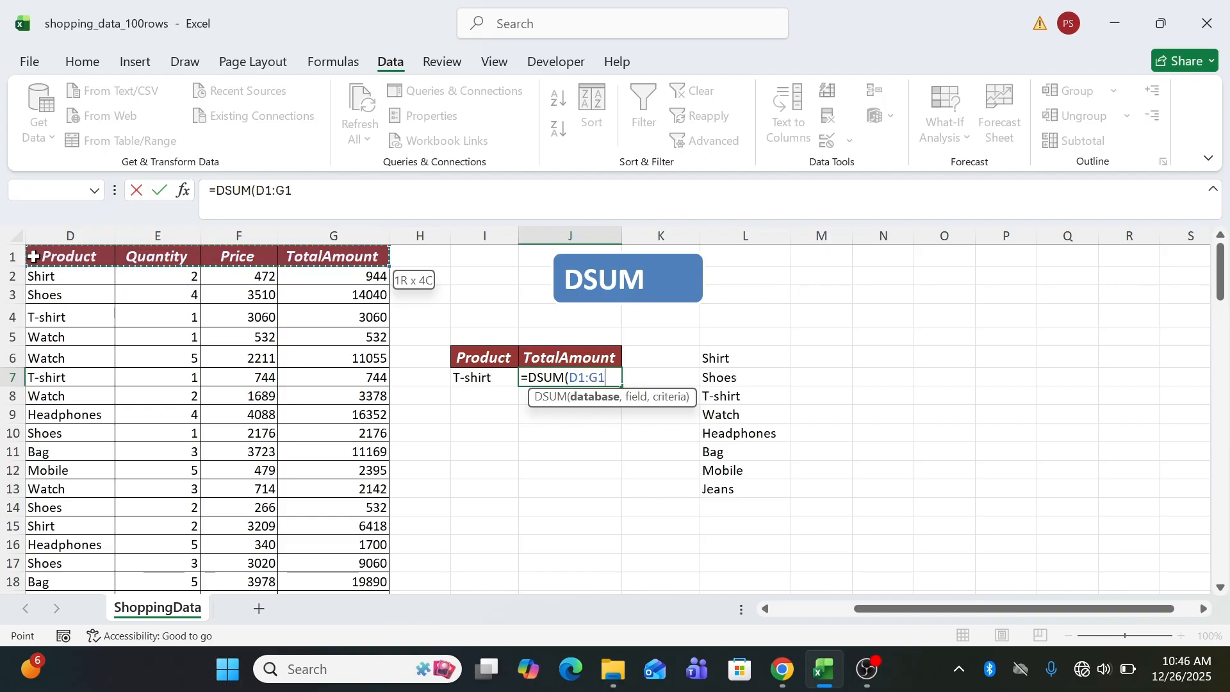
key(ctrl+shift+Down)
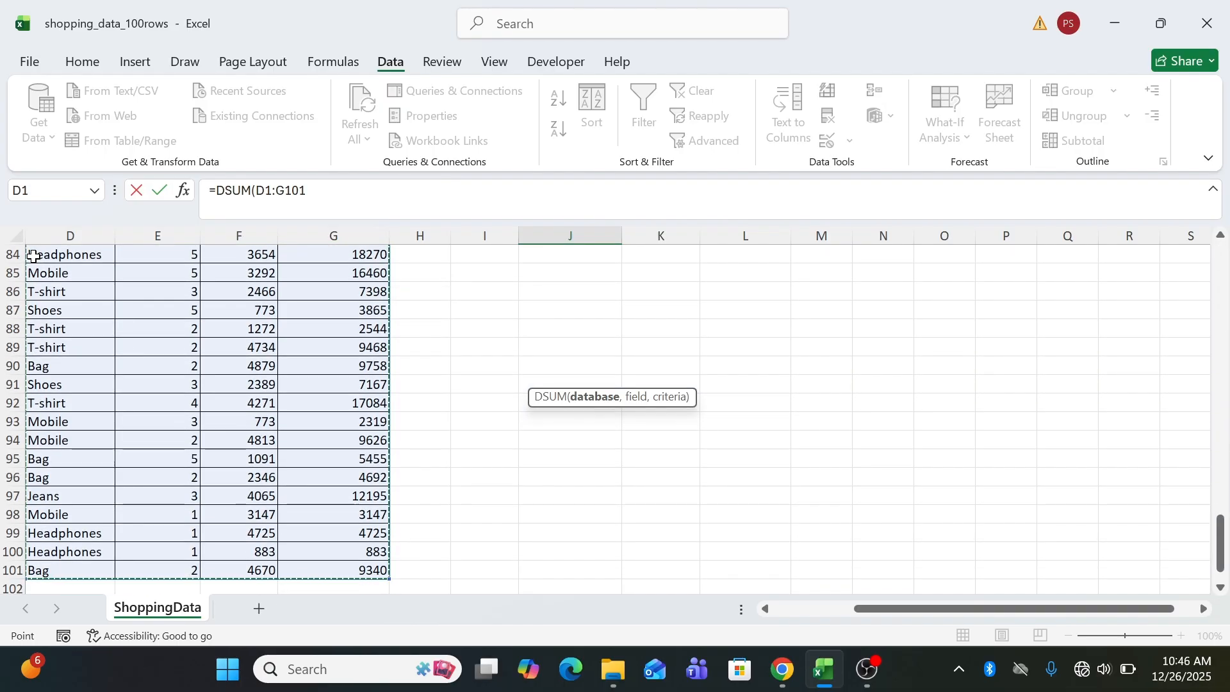
text(,)
Step: Complete the DSUM formula in J7 with G1 as the field and I6:I7 as the criteria
scroll(490, 346, up, 16)
scroll(489, 345, up, 12)
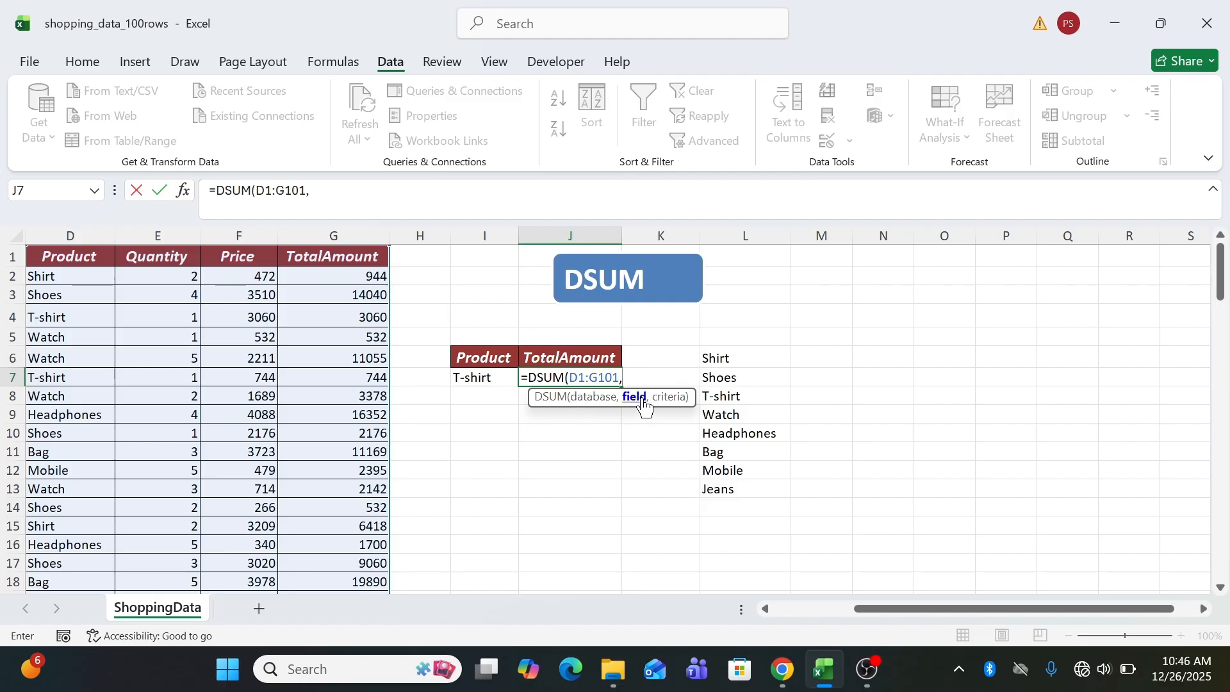
click(354, 258)
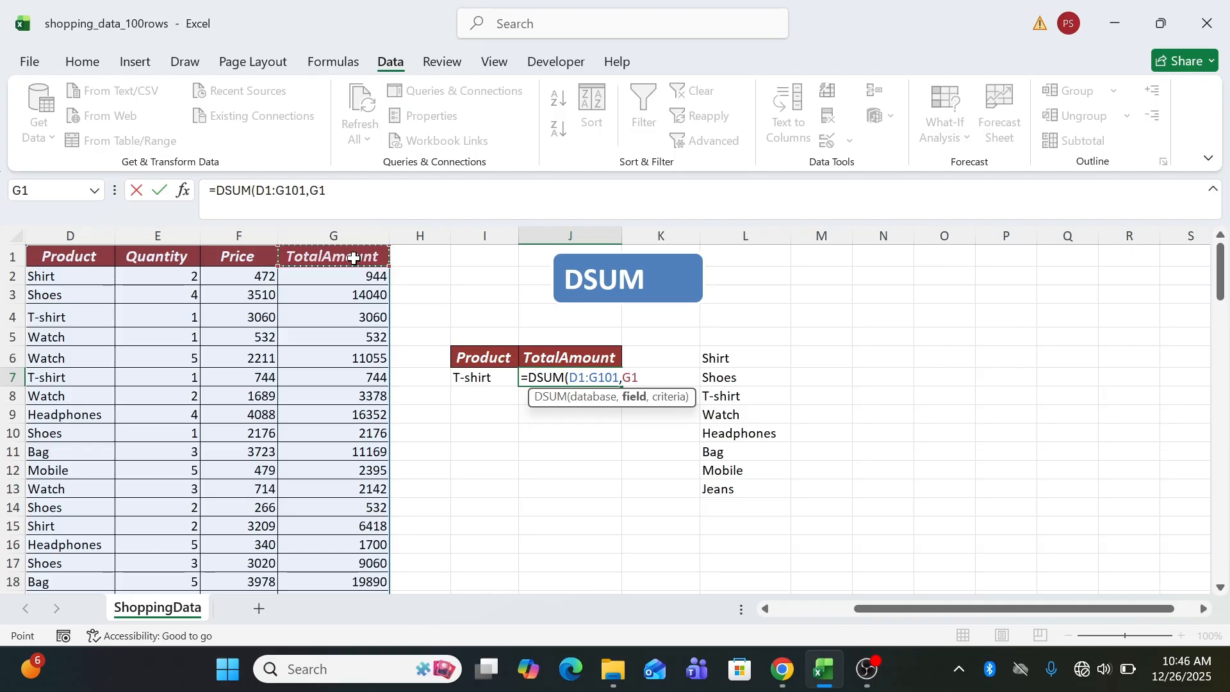
text(,)
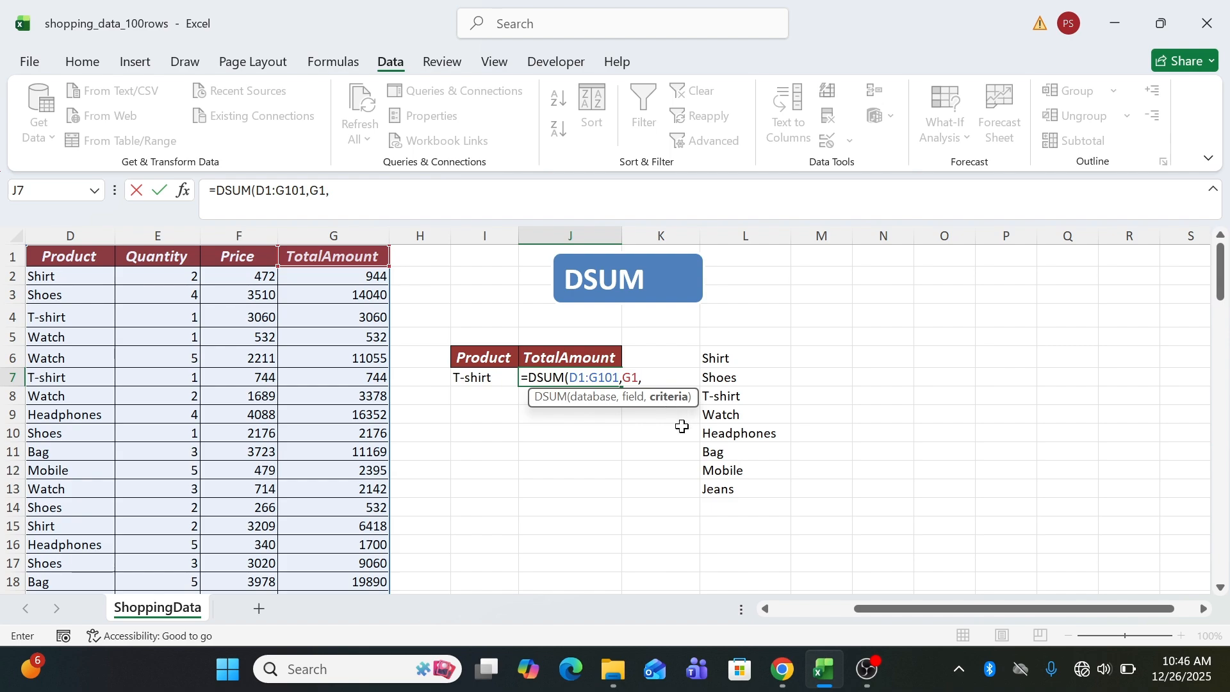
drag(476, 358, 477, 377)
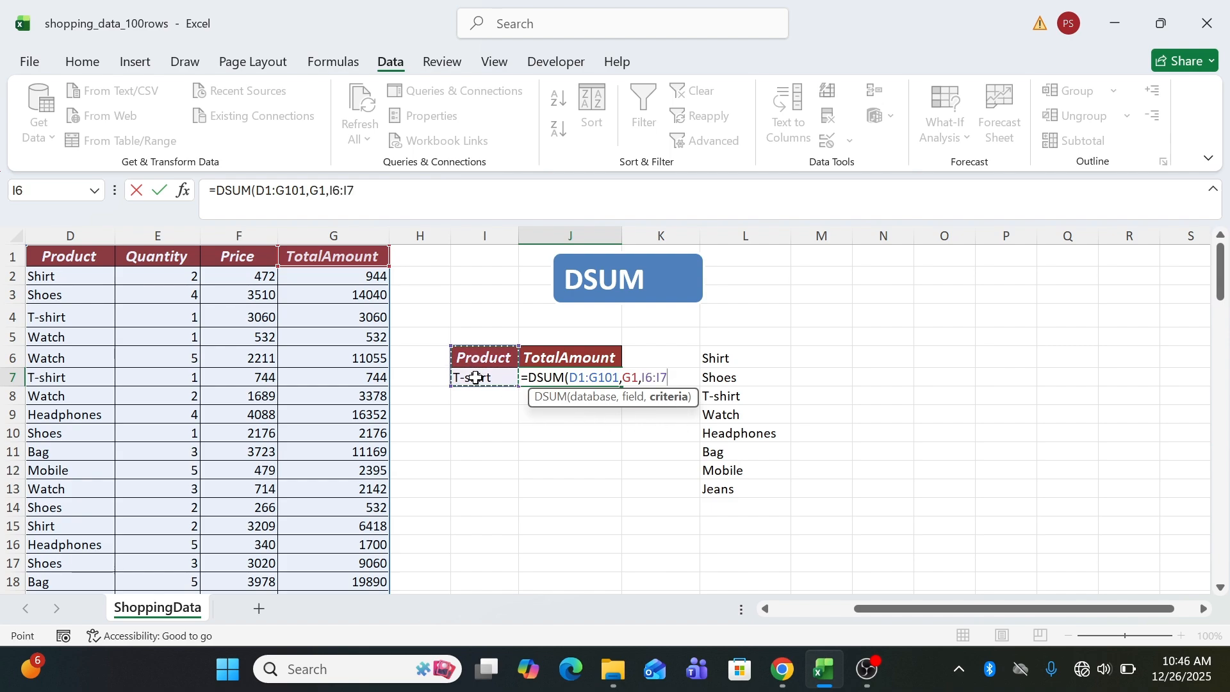
text())
key(Return)
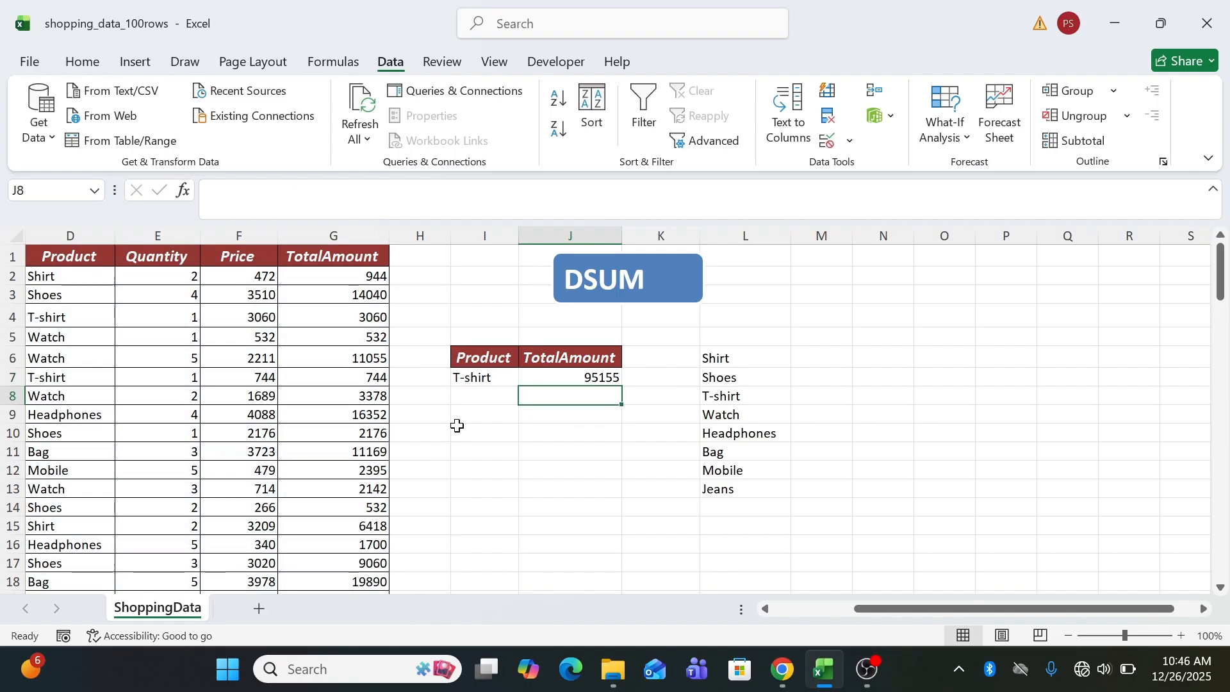
Step: Format the total in J7 with the comma style and no decimal places
click(595, 378)
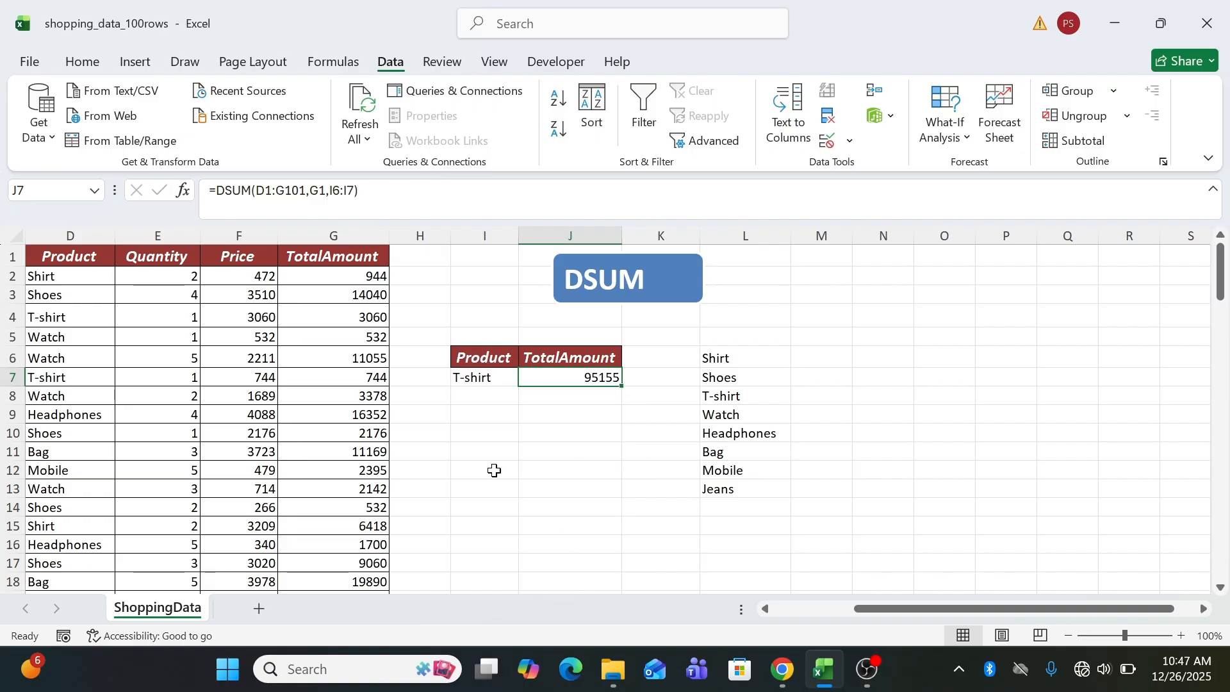
click(82, 62)
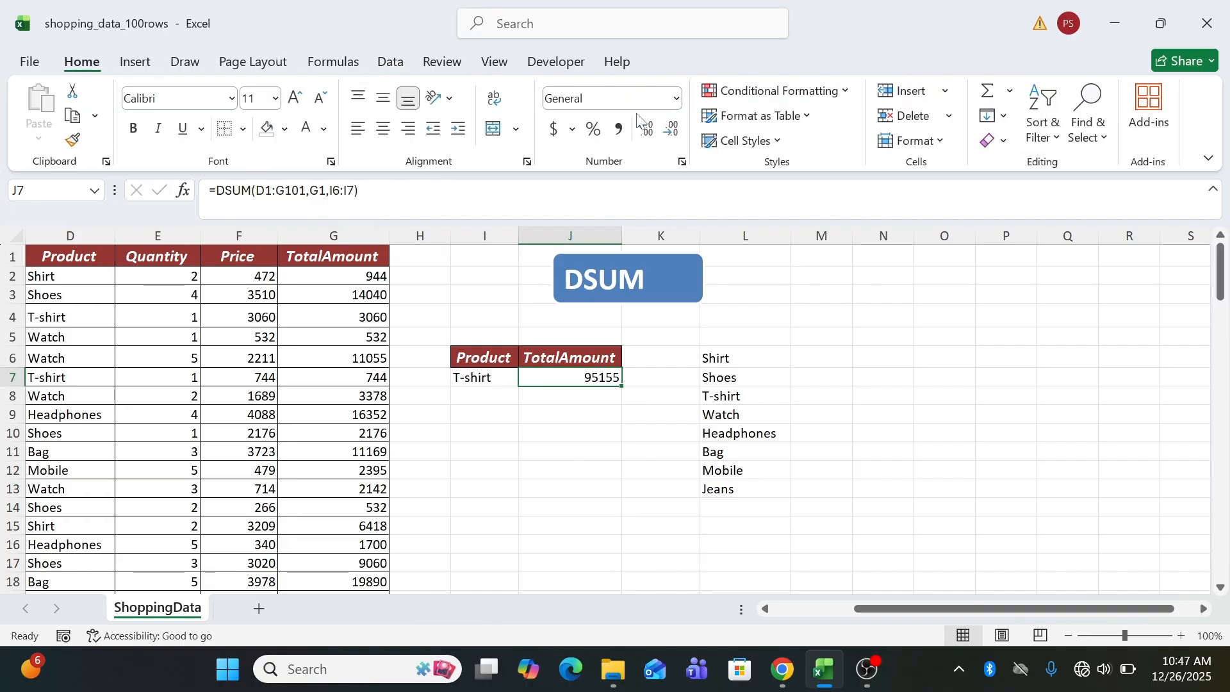
click(619, 131)
click(670, 133)
click(671, 133)
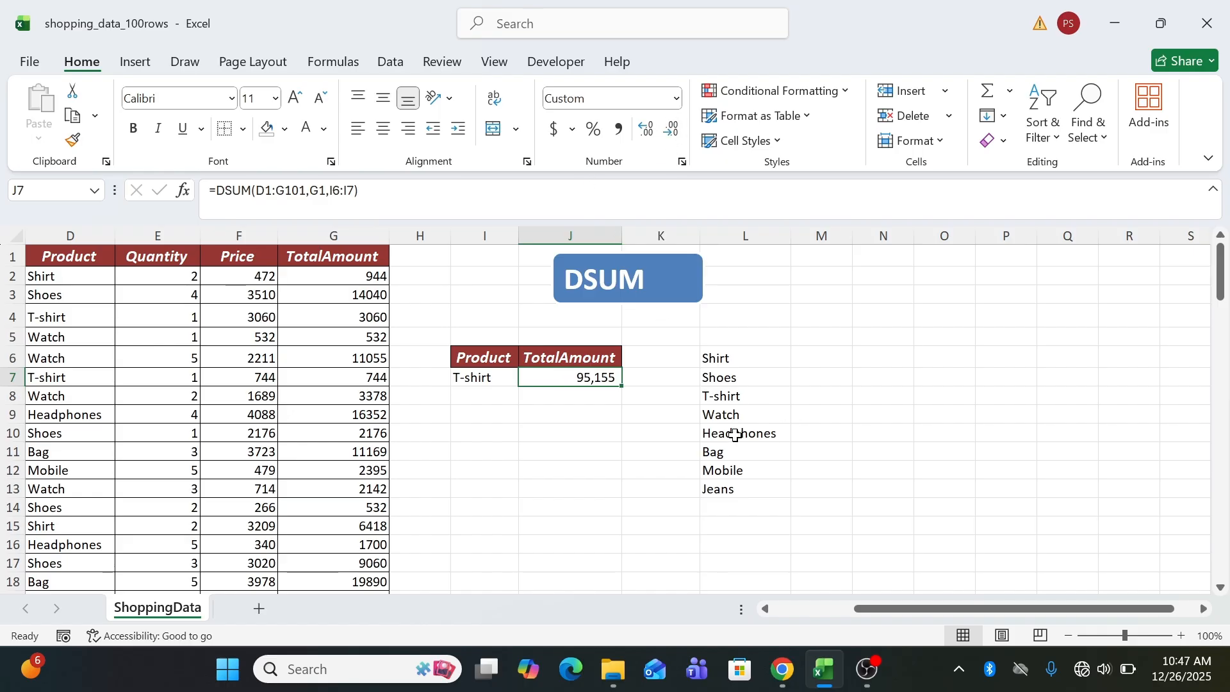
click(638, 406)
Step: Test the DSUM total by switching the product in I7 to Shirt, T-shirt, Watch, Headphones and Bag in turn
click(495, 381)
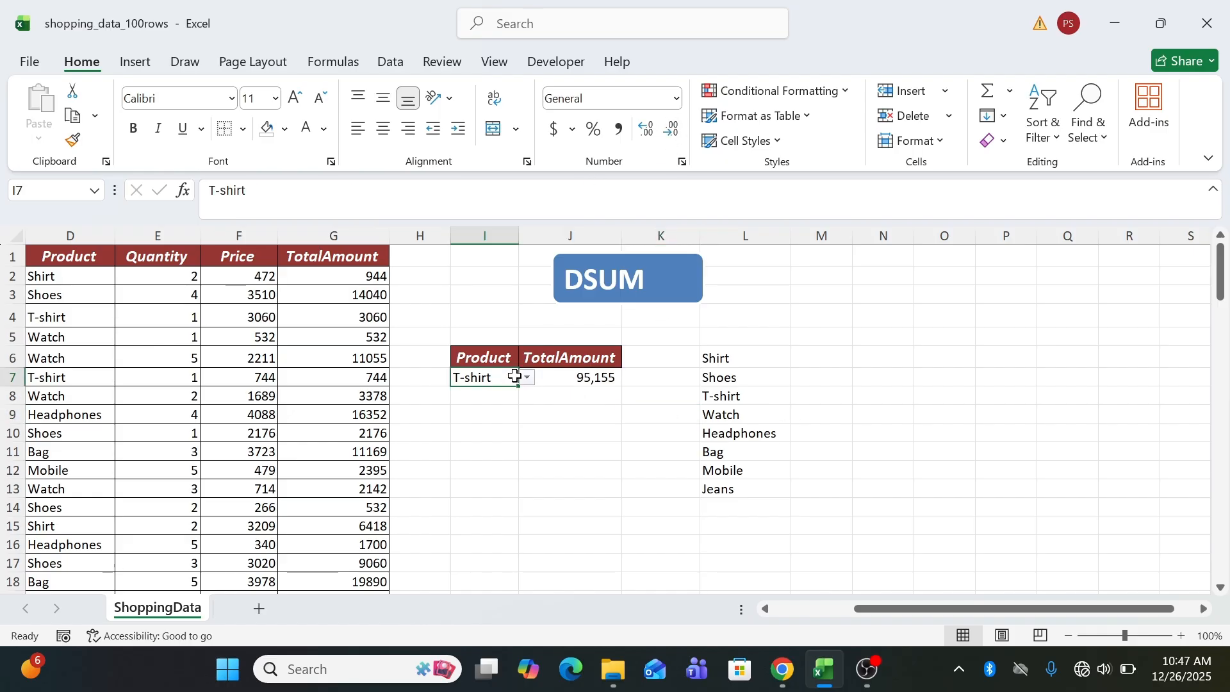
click(527, 378)
click(477, 395)
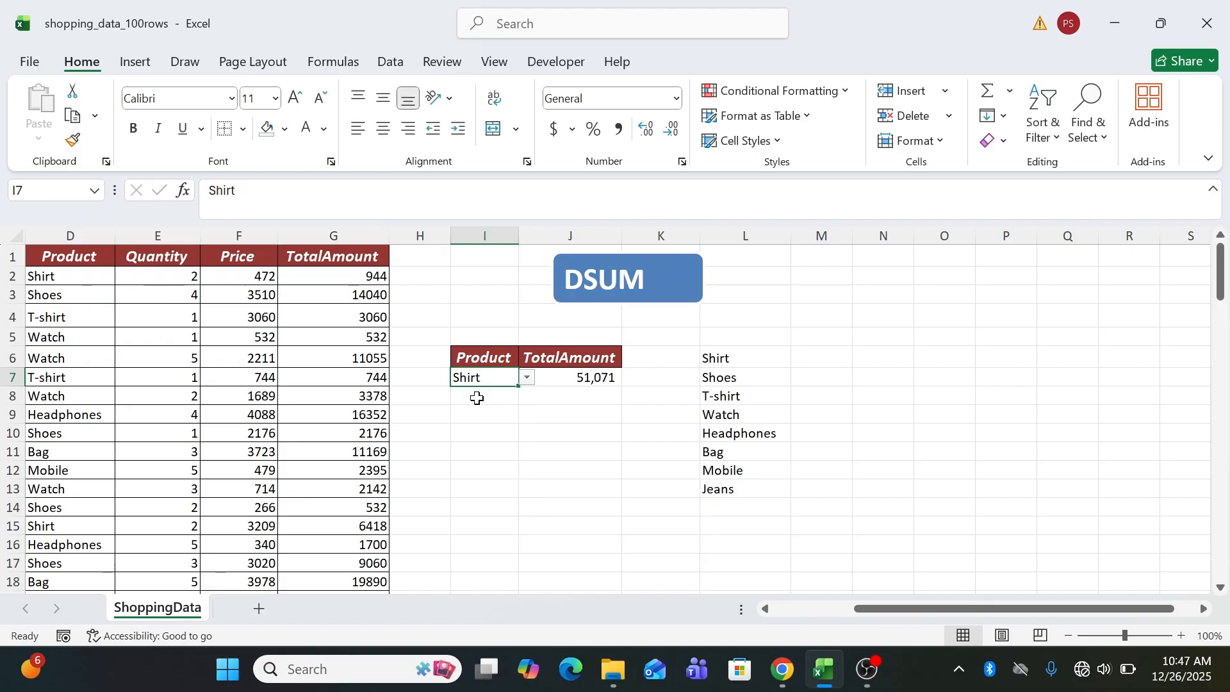
click(527, 378)
click(479, 431)
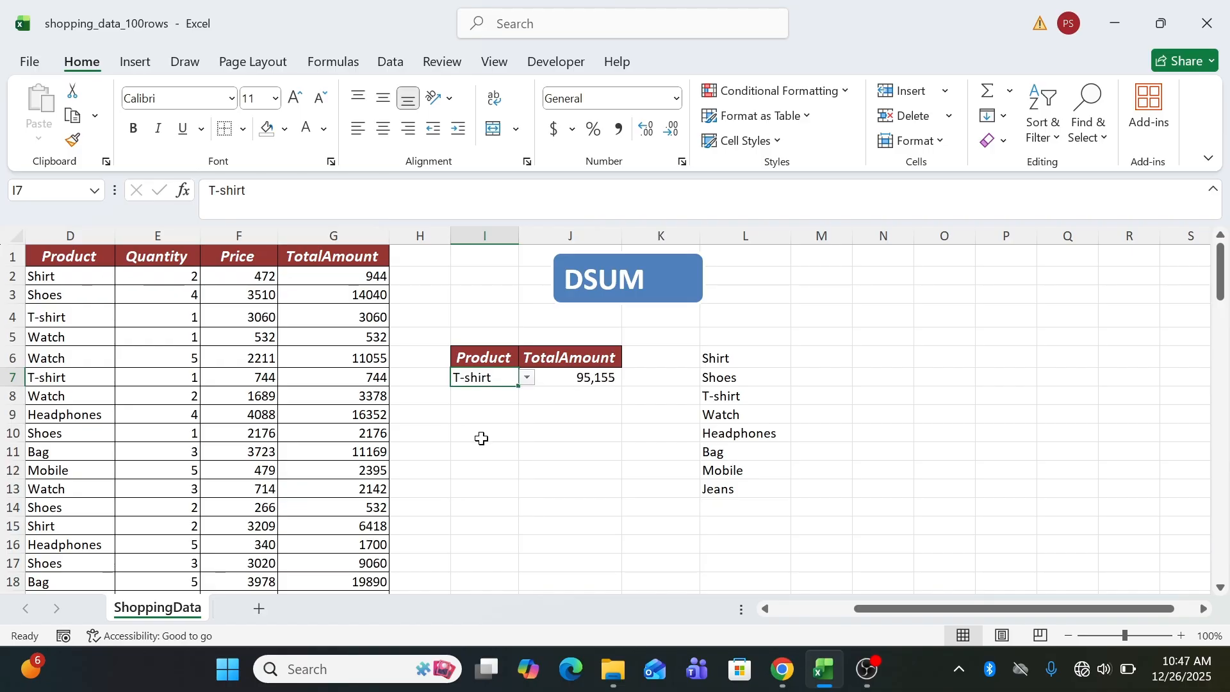
click(526, 378)
click(482, 449)
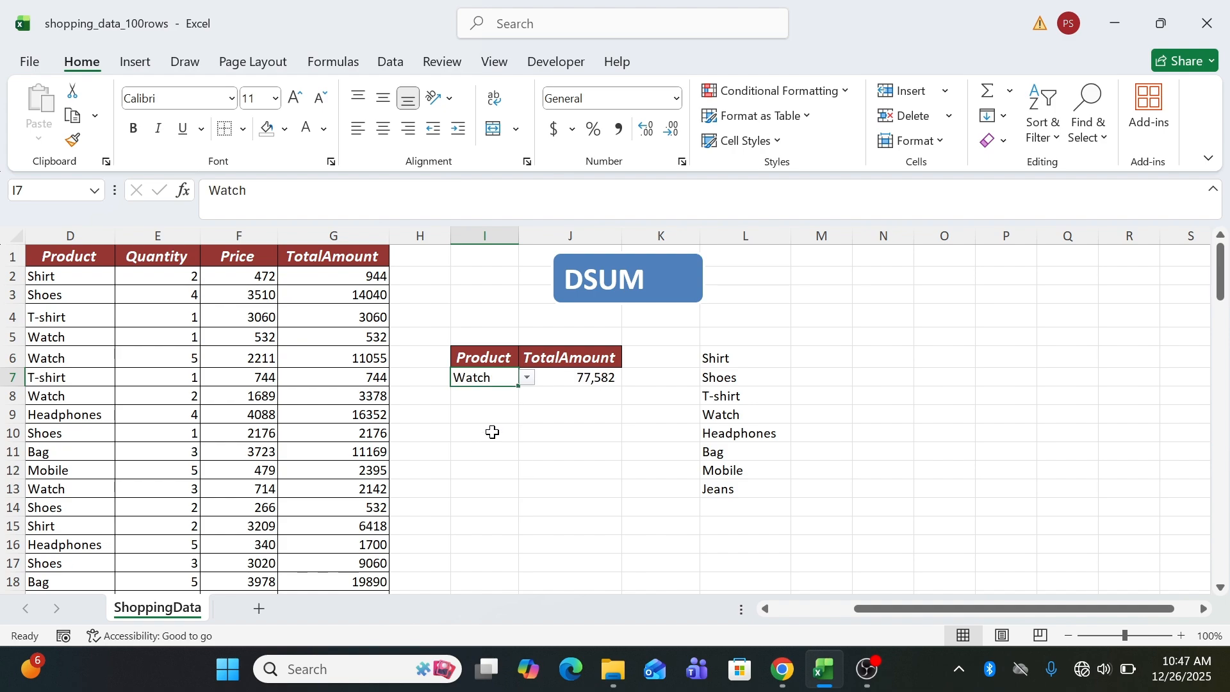
click(526, 377)
click(482, 458)
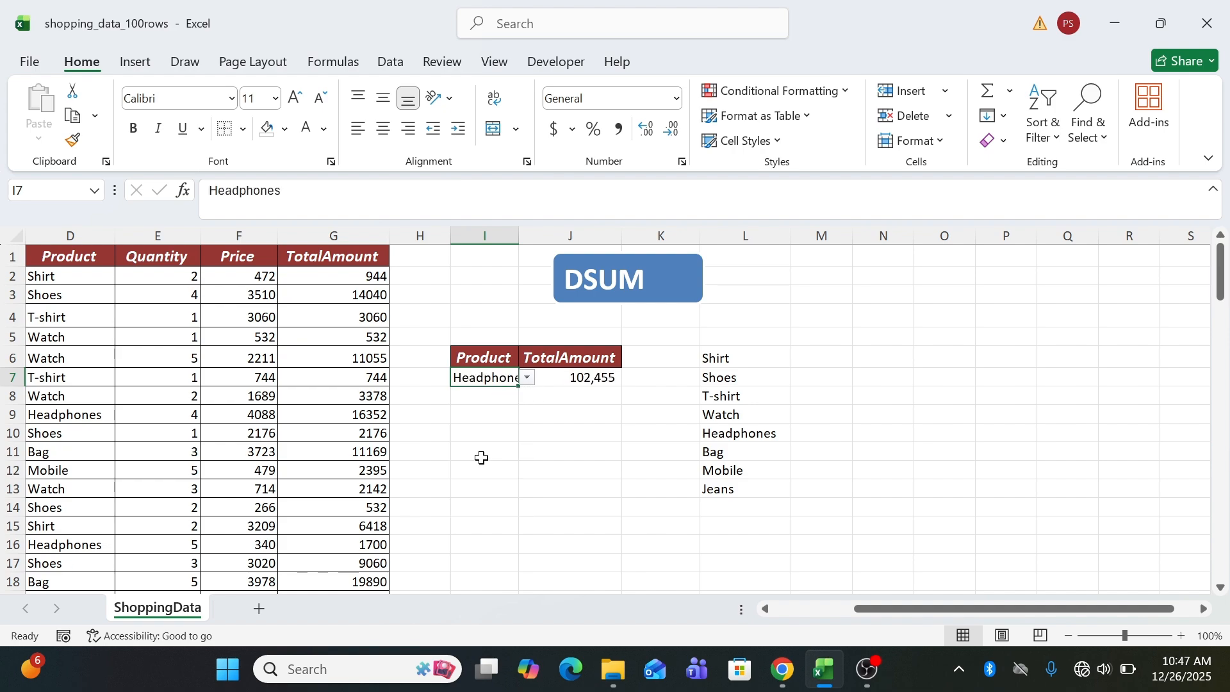
click(527, 378)
click(487, 477)
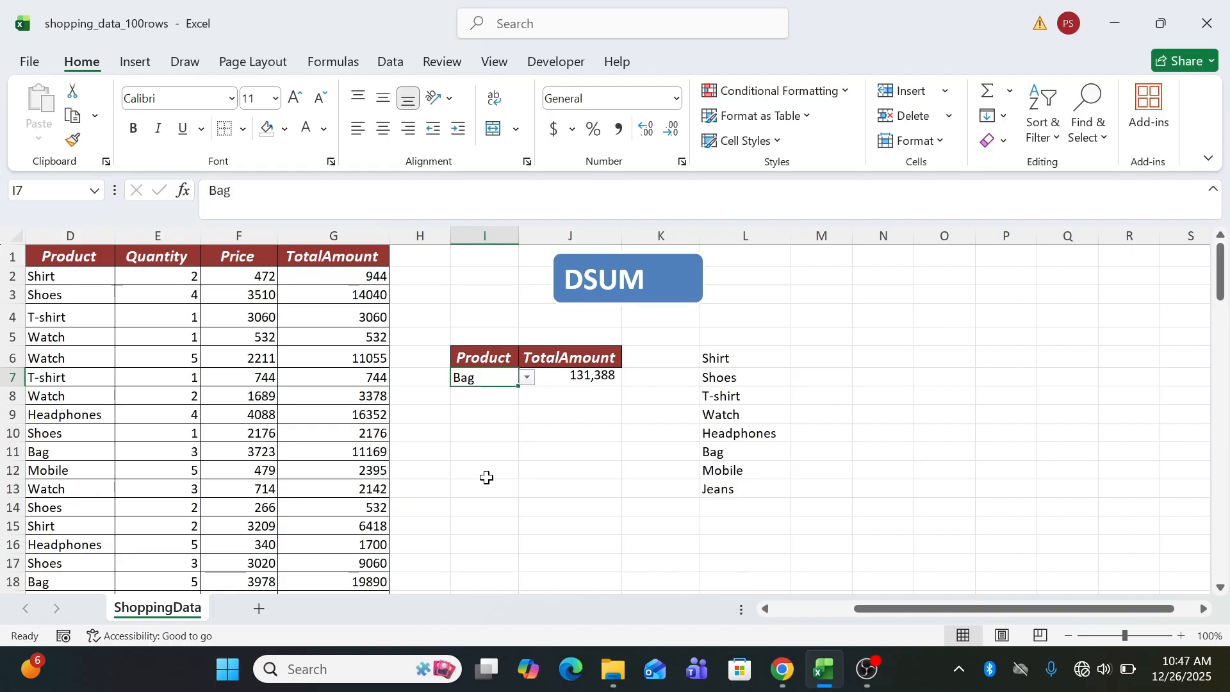
click(575, 386)
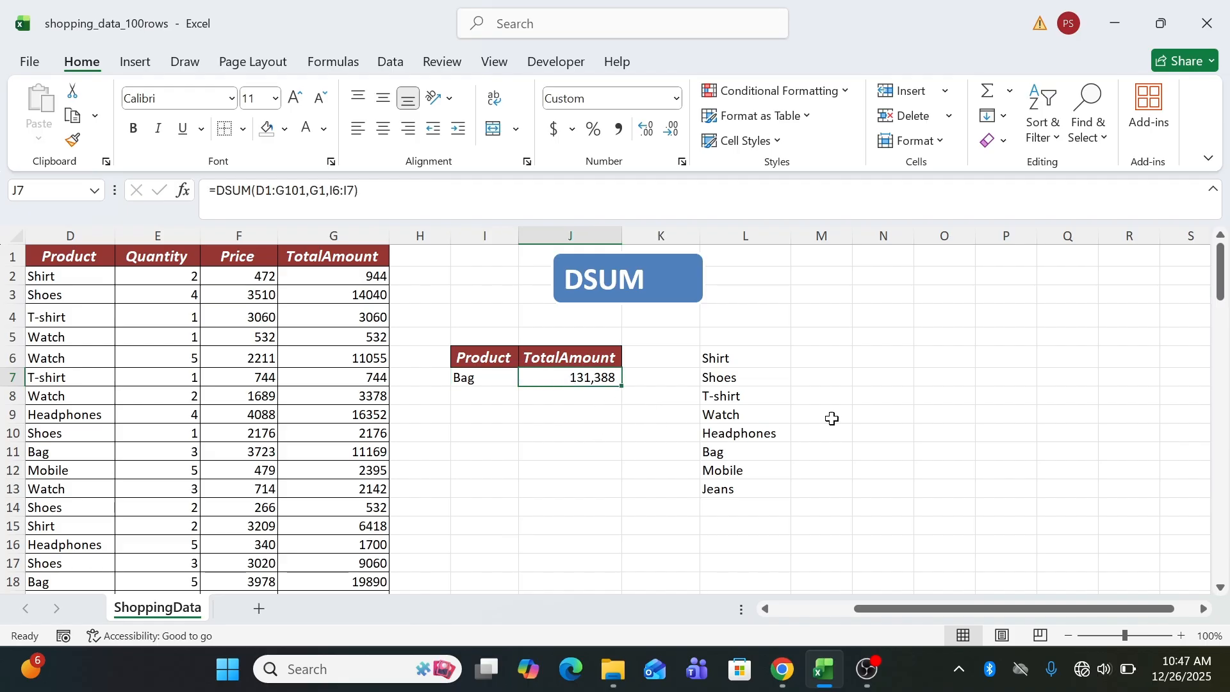
click(944, 381)
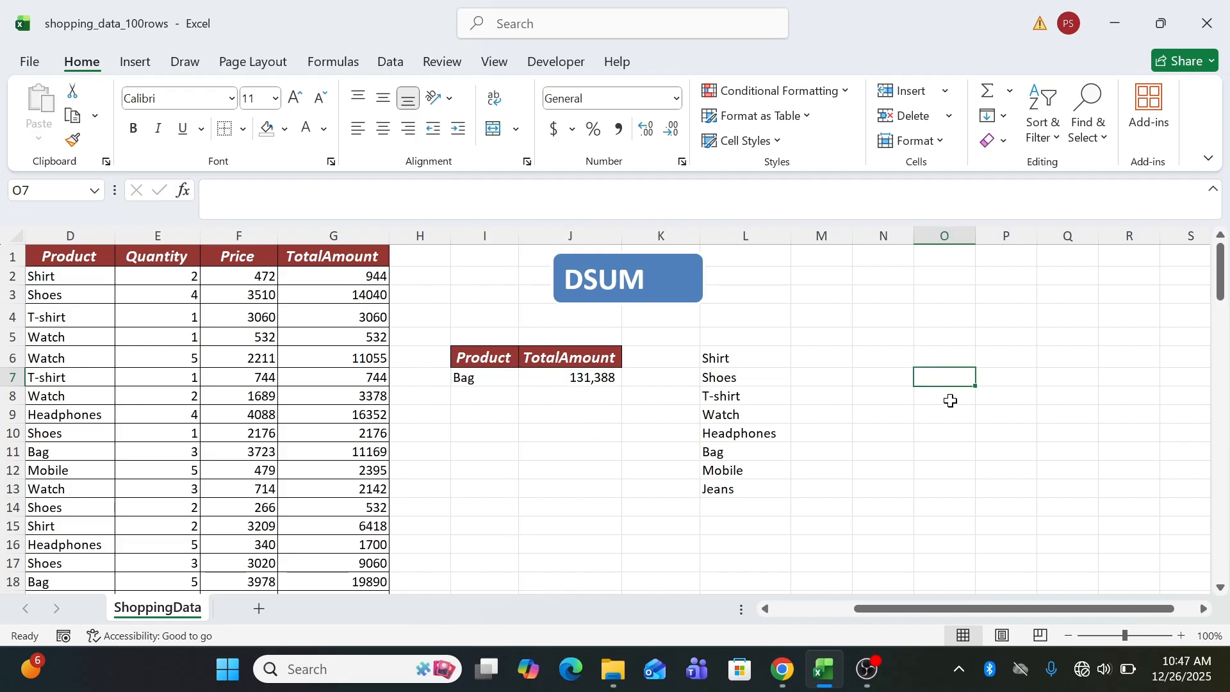
click(596, 383)
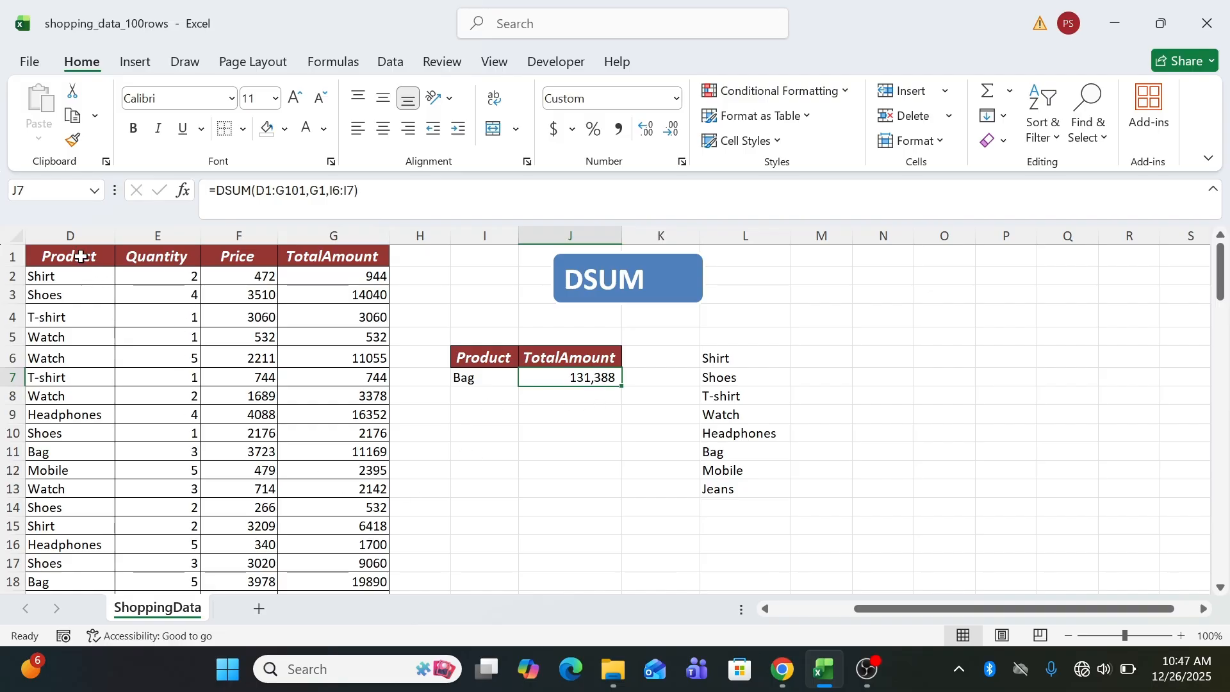
Step: Add filters to the data table's header row and filter the Product column to Bag only
click(81, 257)
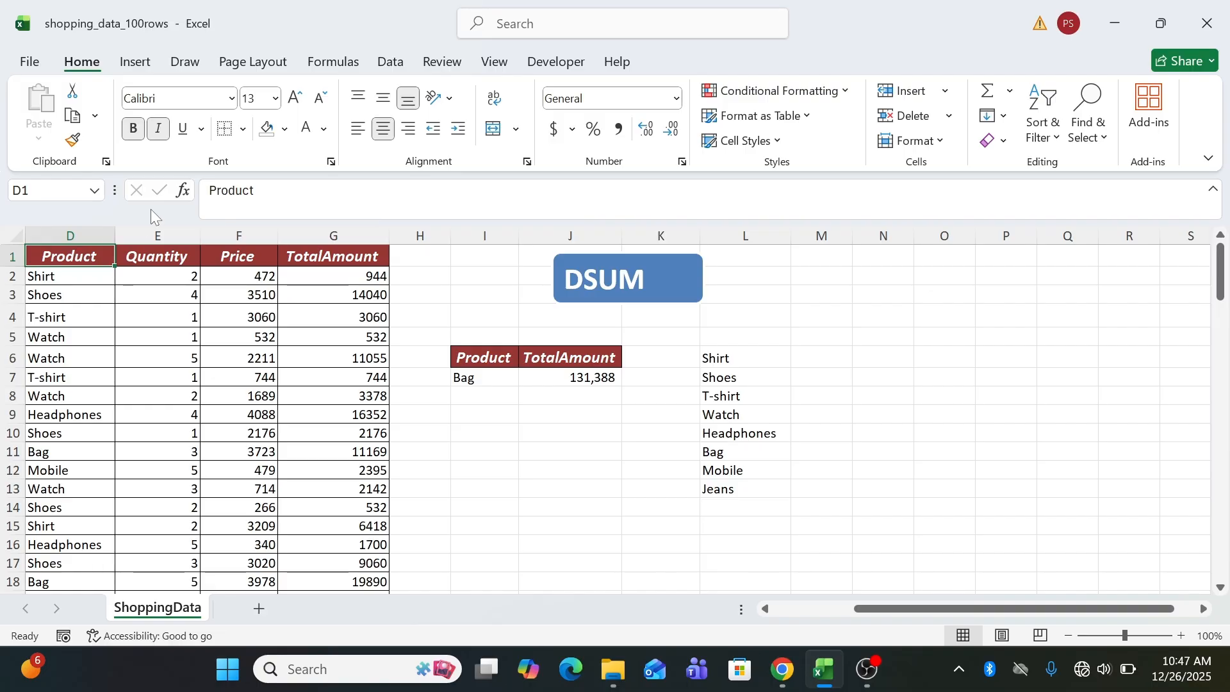
key(ctrl+shift+l)
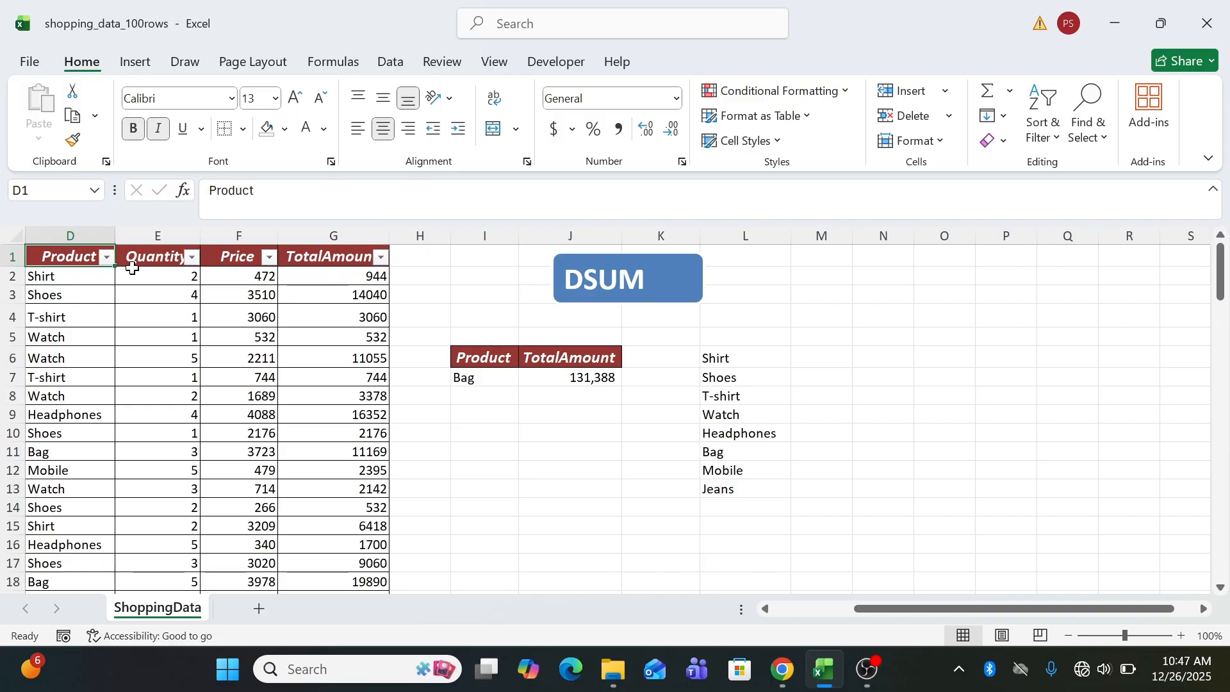
click(106, 257)
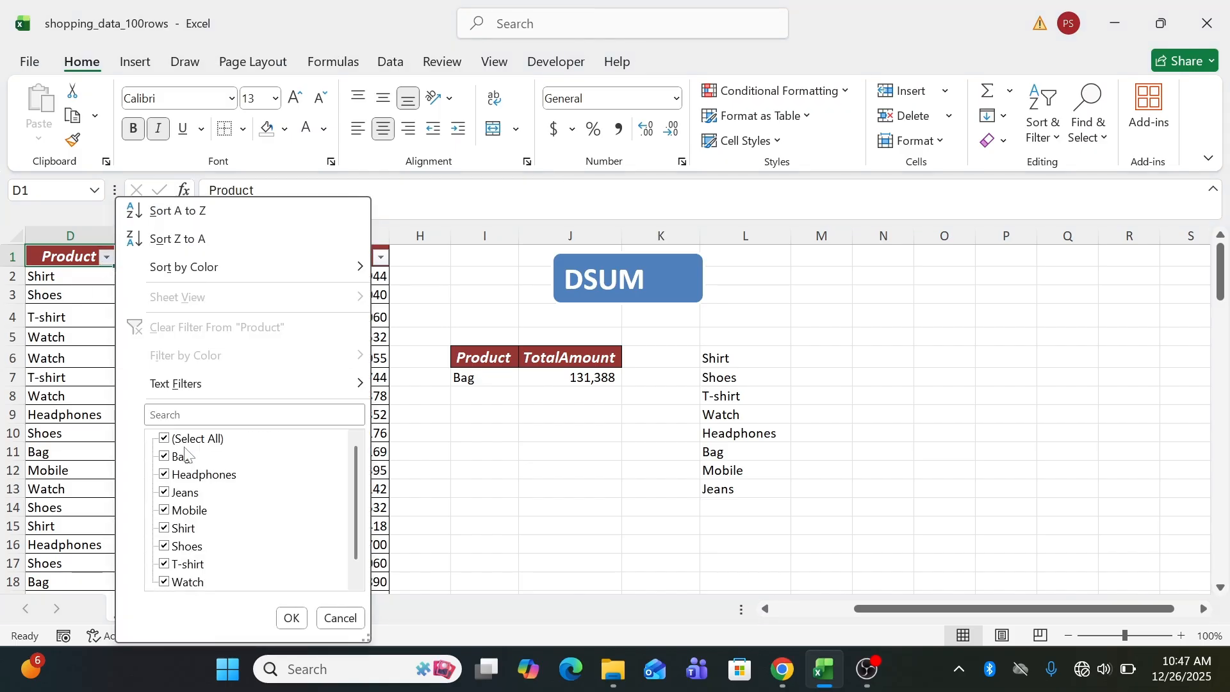
click(180, 440)
click(179, 458)
click(291, 618)
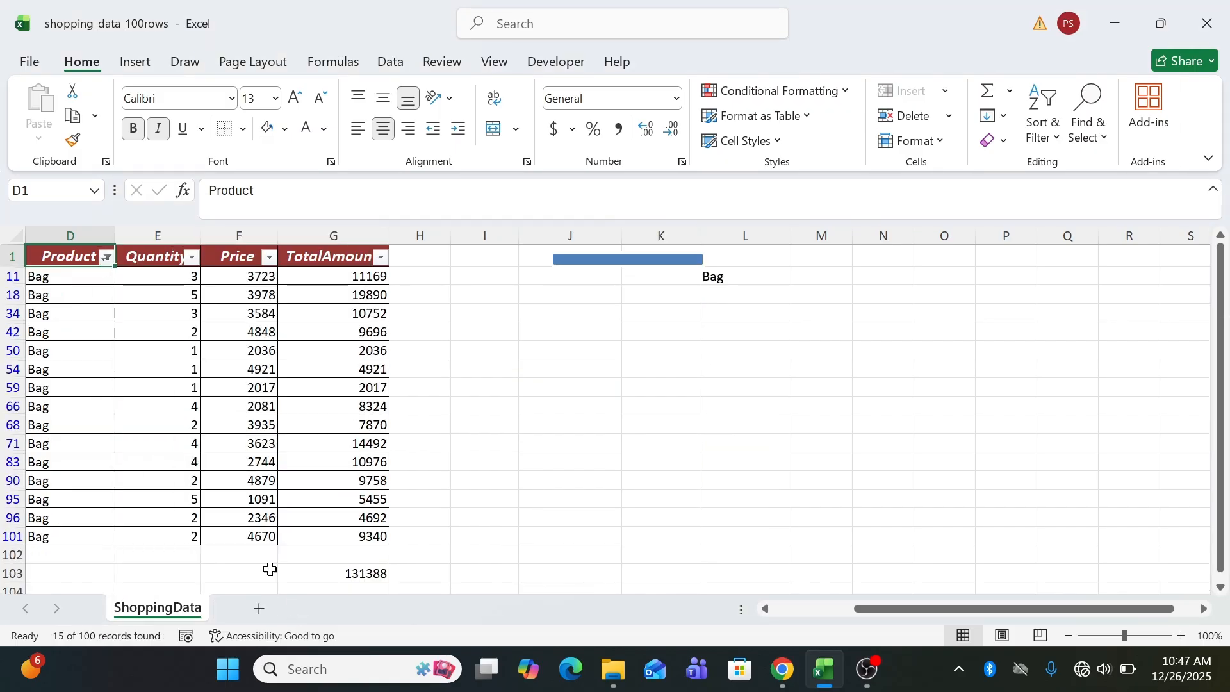
Step: Check the filtered Bag amounts against the subtotal in G103 and clear the Product filter
drag(345, 277, 383, 537)
click(366, 574)
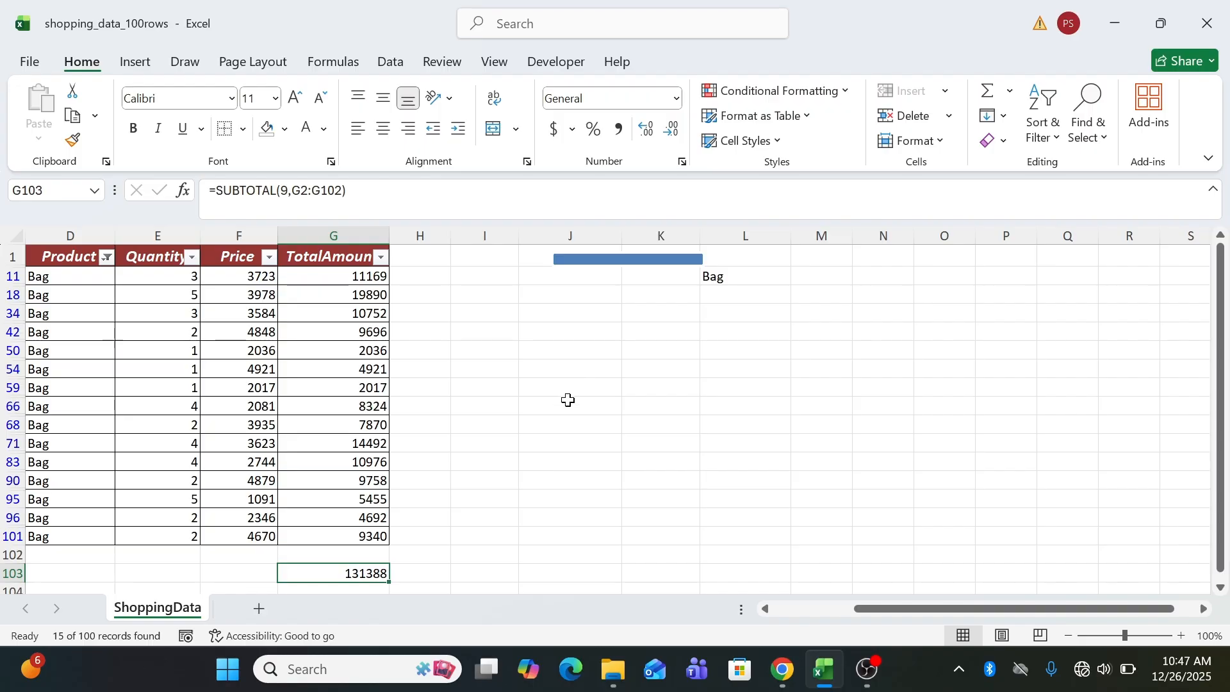
key(ctrl+shift+l)
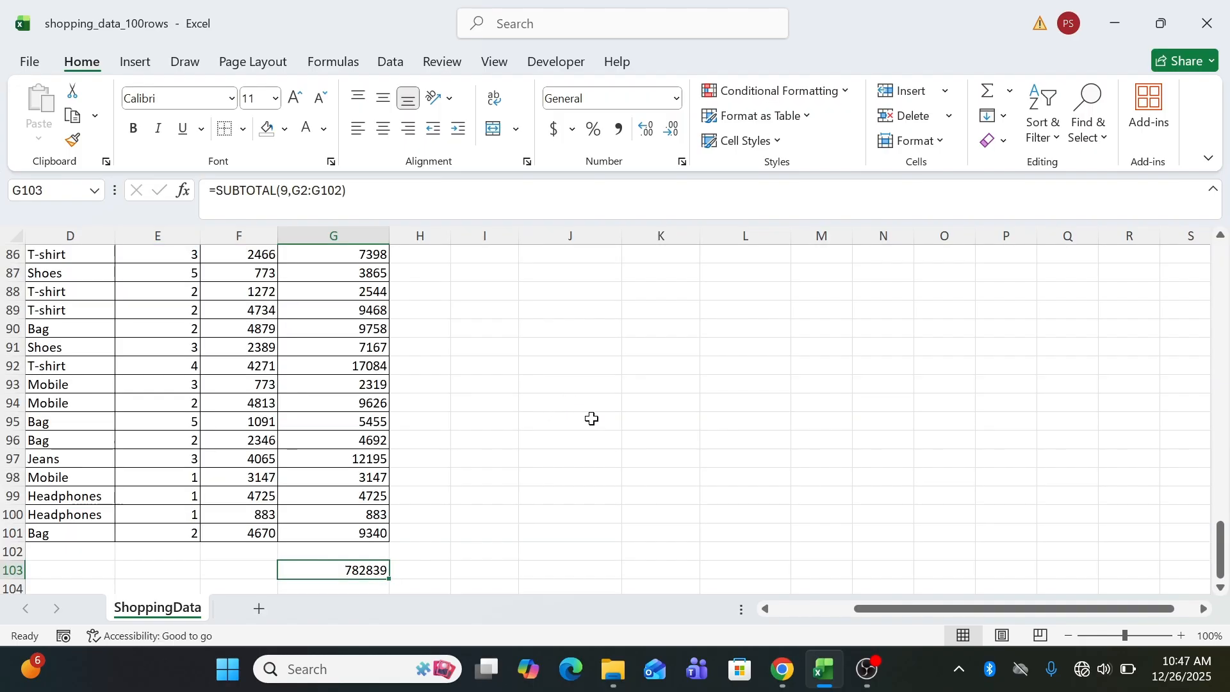
scroll(588, 417, up, 20)
scroll(592, 418, up, 9)
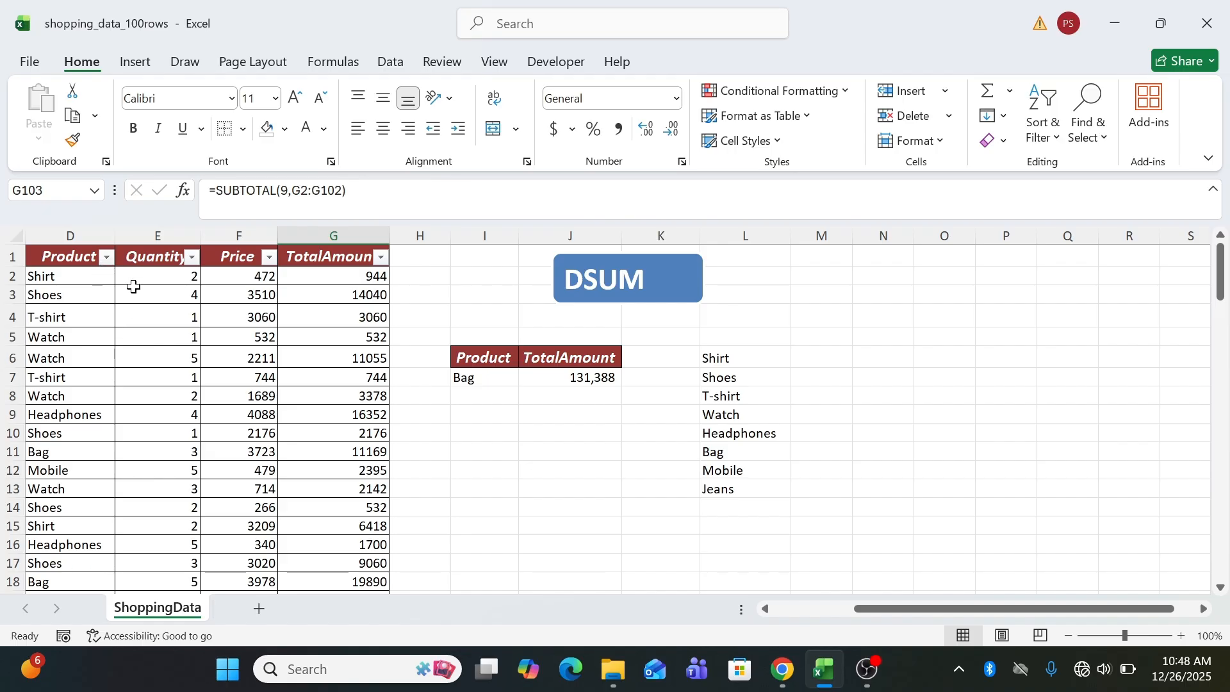
click(63, 261)
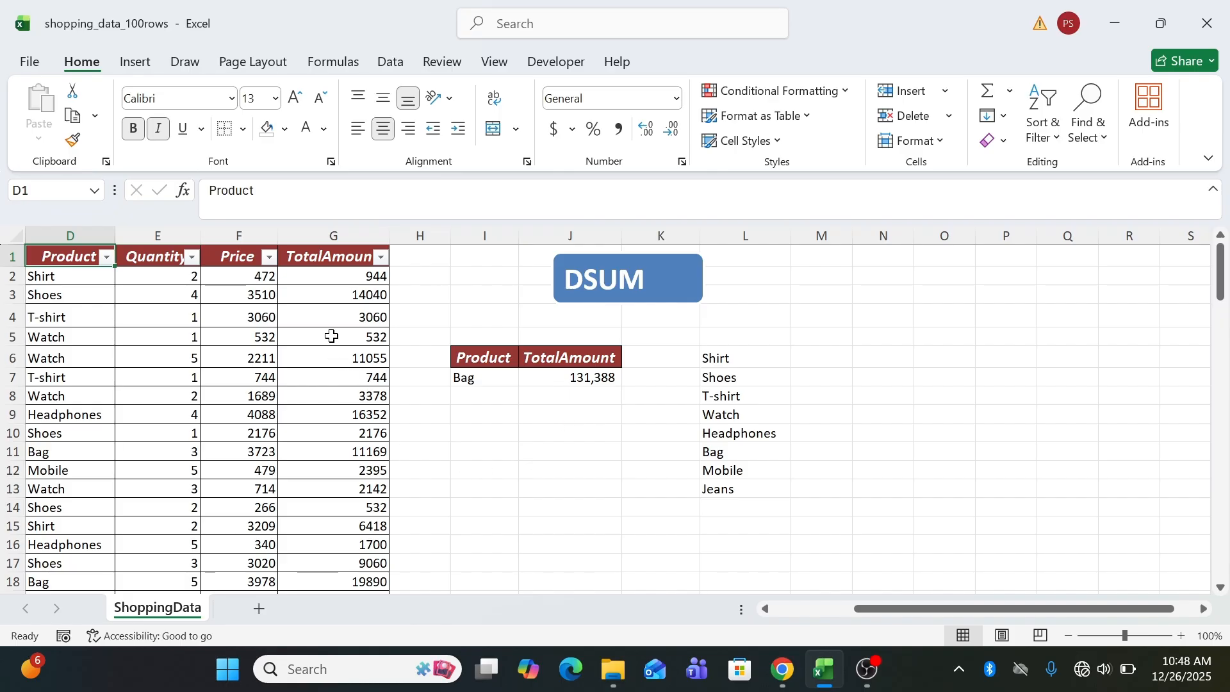
drag(251, 279, 259, 396)
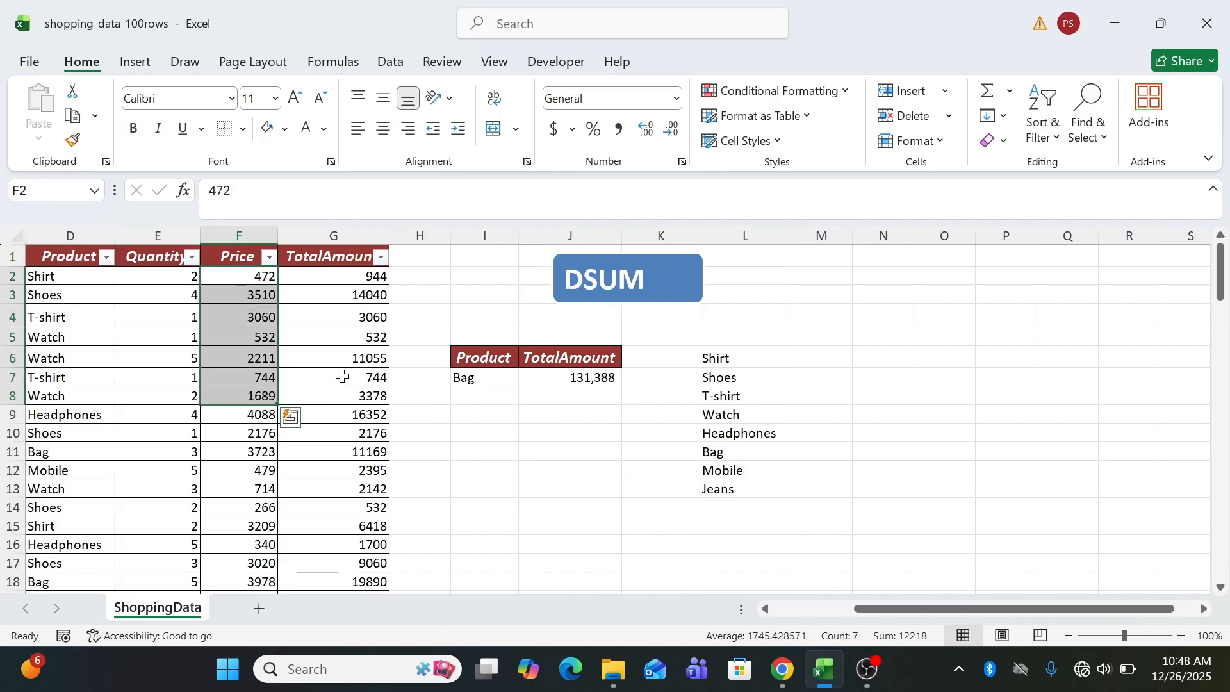
click(584, 382)
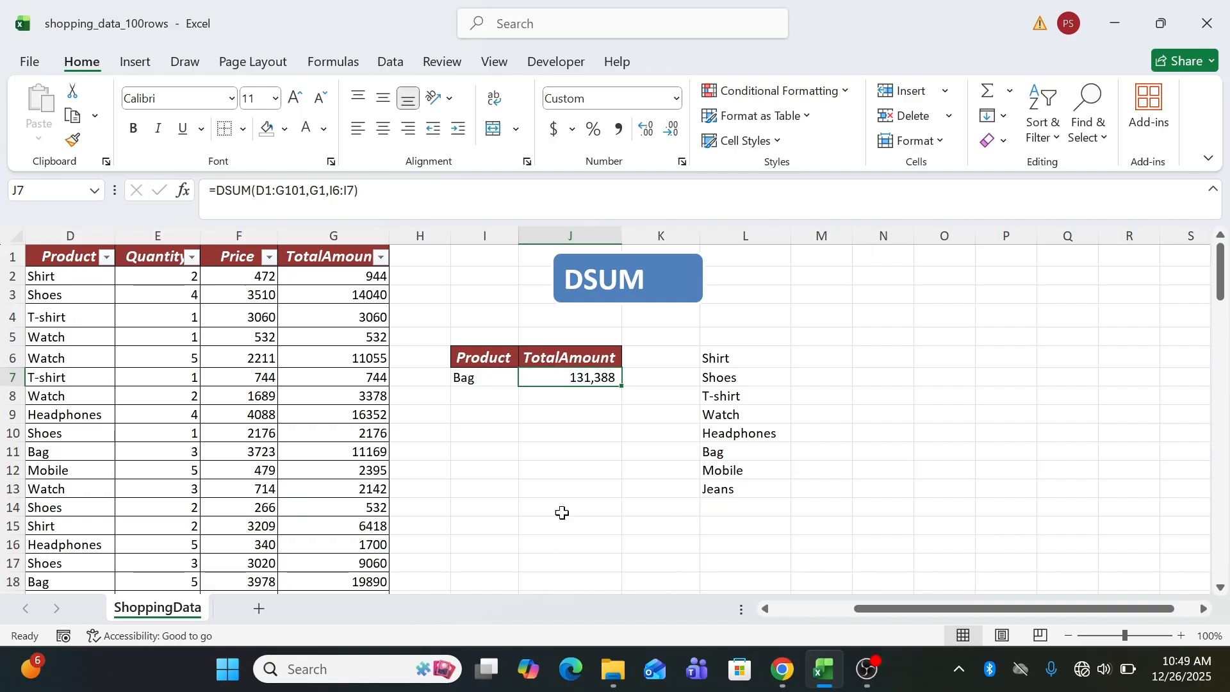
Step: Change the product in I7 to Jeans
click(477, 392)
click(500, 381)
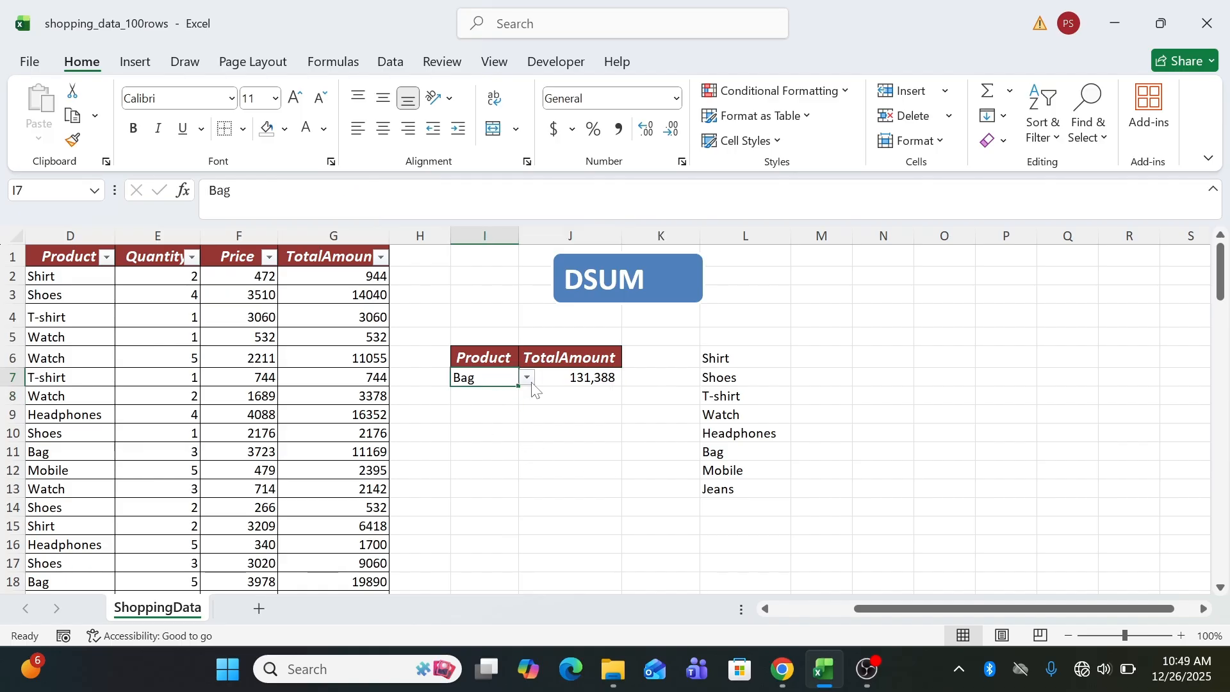
click(528, 379)
click(483, 510)
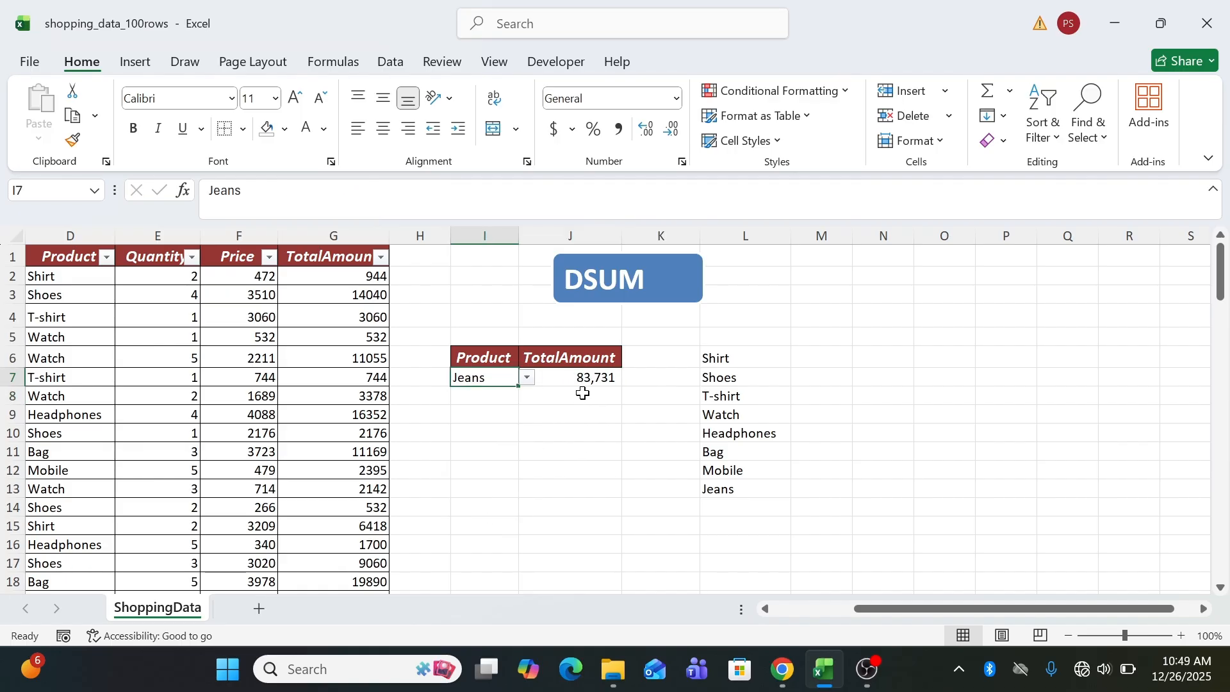